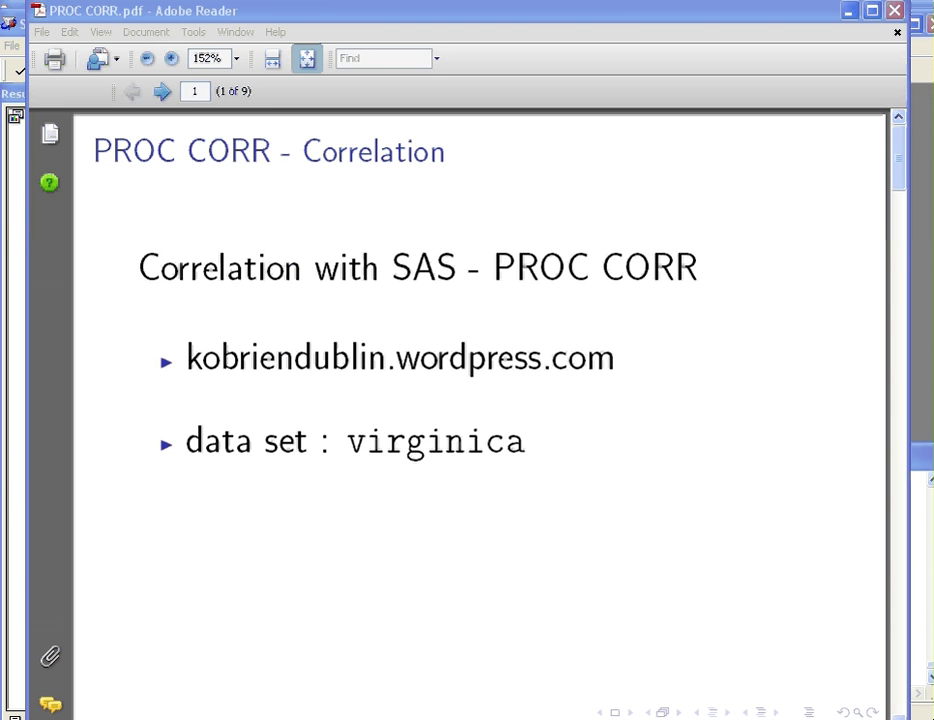
# - Advance the PROC CORR slides to page 2 and highlight the Sepal Length description
pyautogui.click(162, 92)
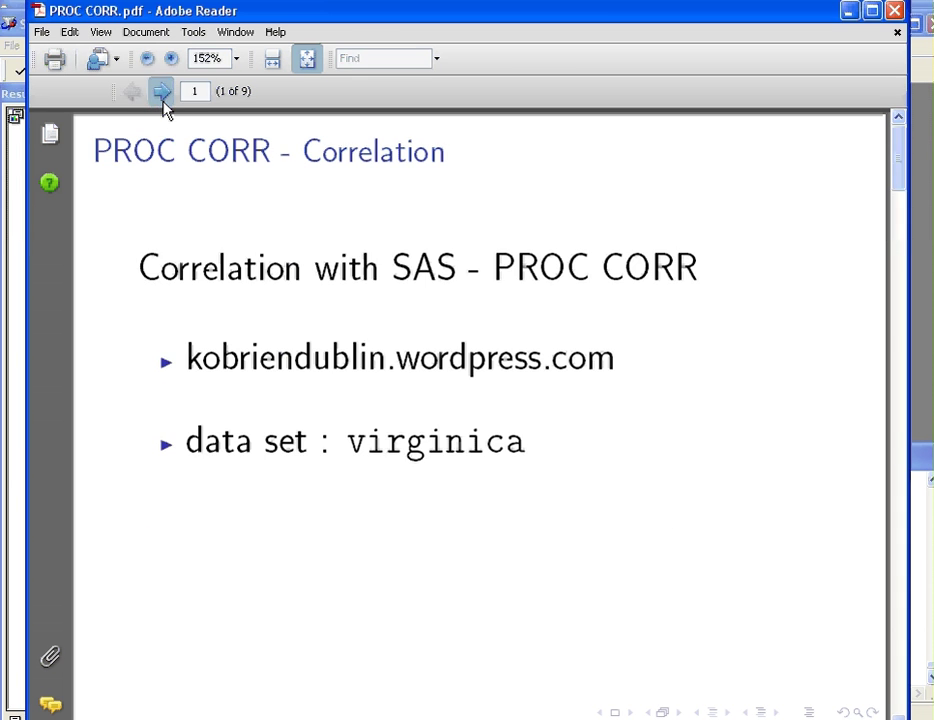
pyautogui.click(162, 92)
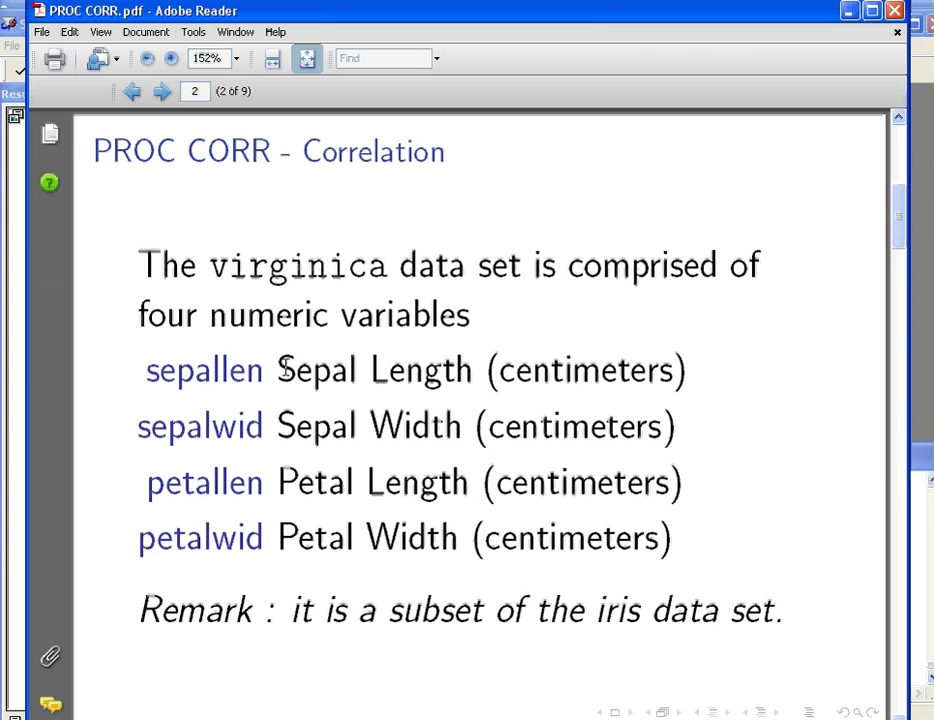
pyautogui.moveTo(277, 372); pyautogui.dragTo(393, 392)
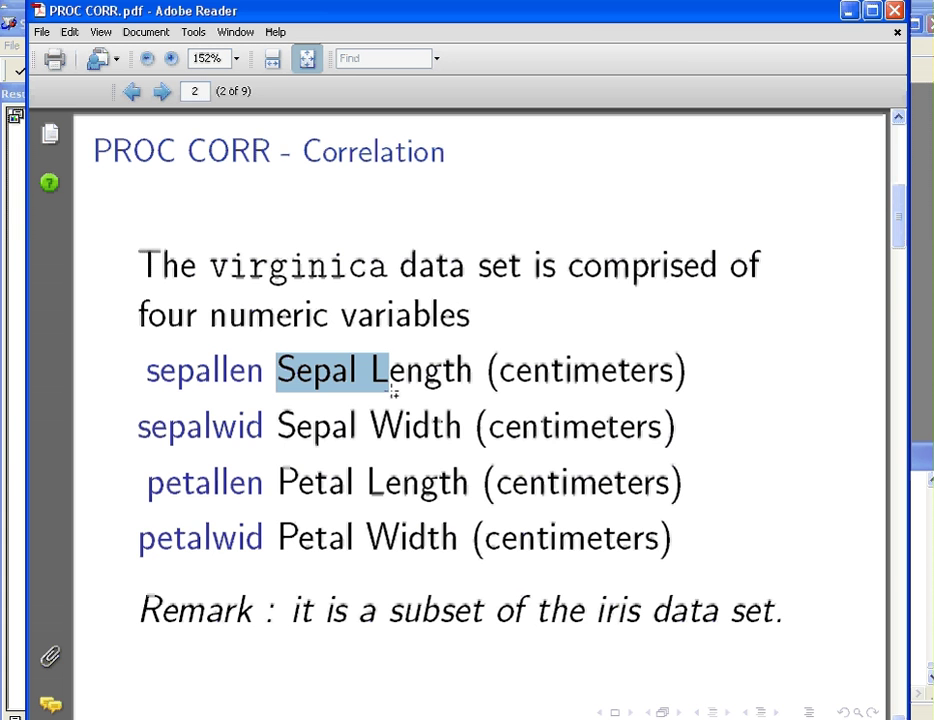
# - Go to page 3, which lists the four correlation tasks
pyautogui.click(162, 93)
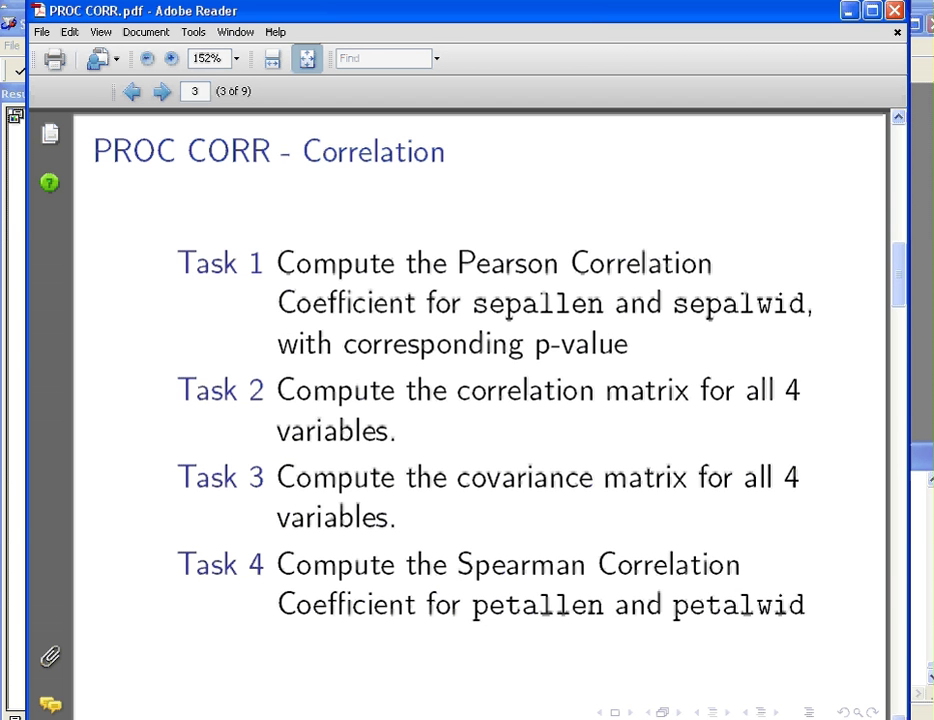
# - Switch to SAS, select the virginica data step code and submit it
pyautogui.hotkey('alt', 'Tab')
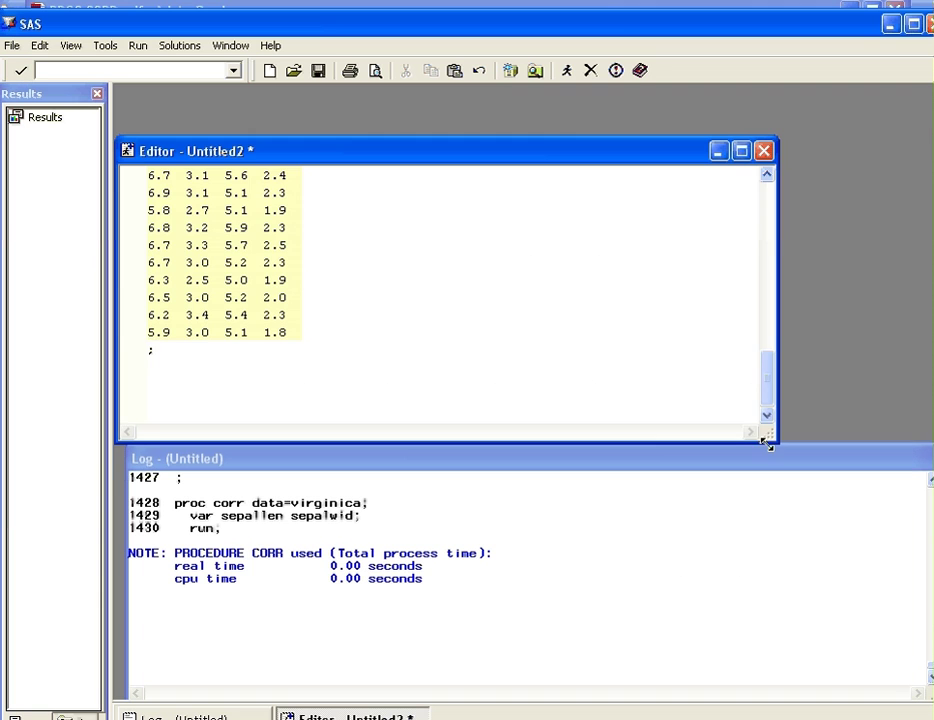
pyautogui.scroll(1, 769, 381)
pyautogui.moveTo(771, 381); pyautogui.dragTo(769, 192)
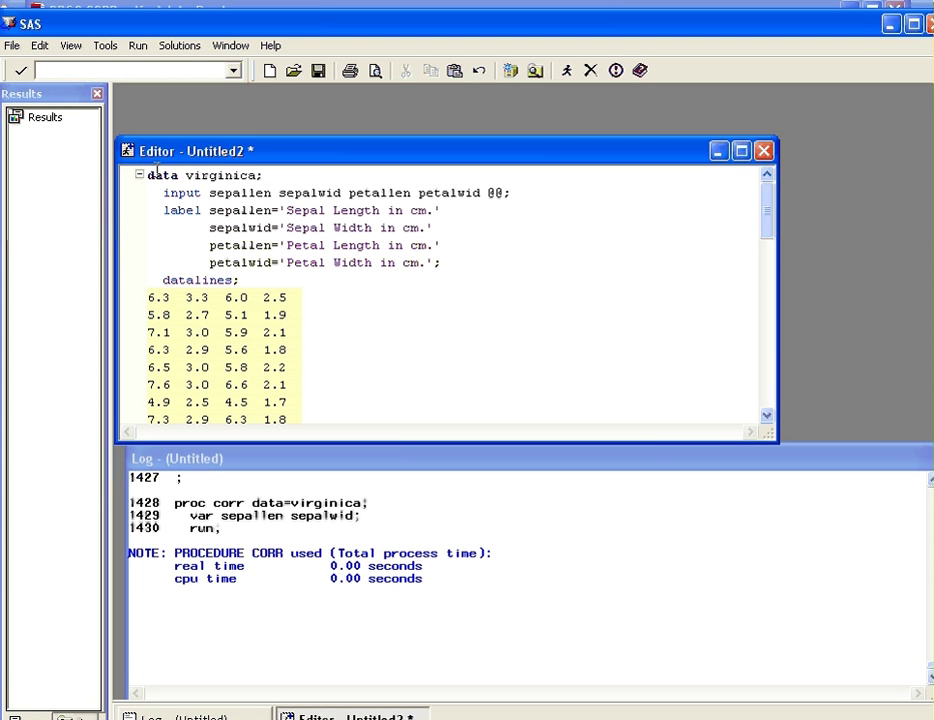
pyautogui.moveTo(148, 175); pyautogui.dragTo(379, 455)
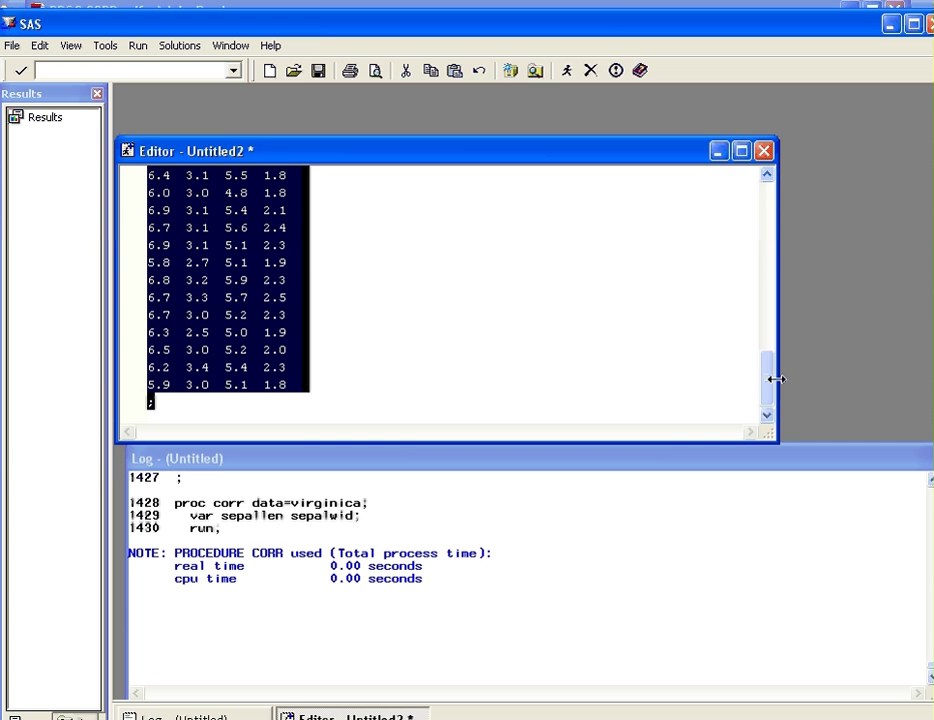
pyautogui.moveTo(773, 386); pyautogui.dragTo(773, 192)
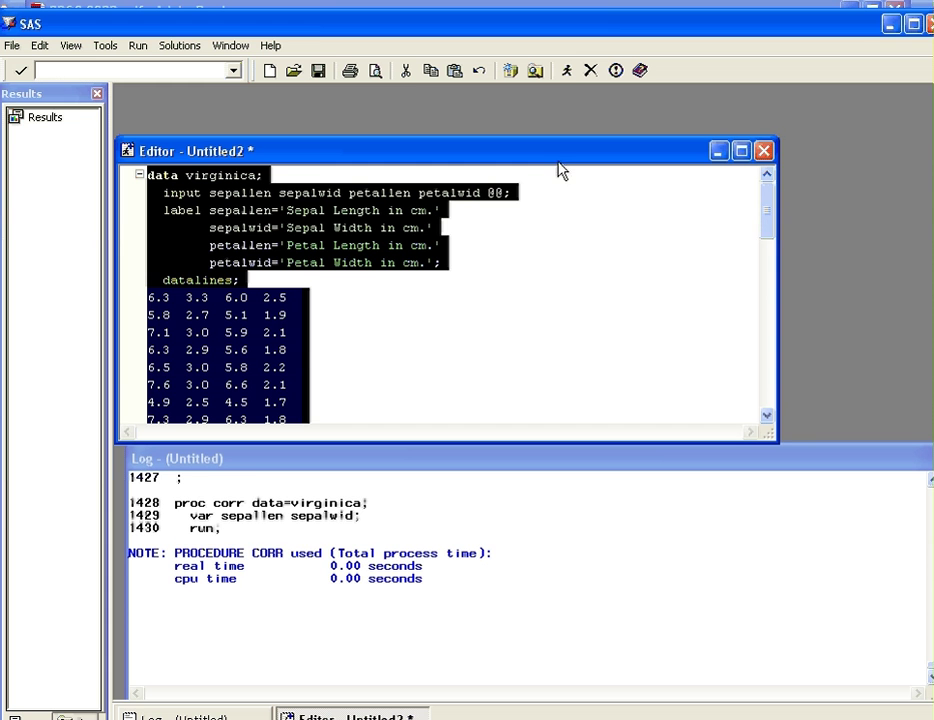
pyautogui.click(571, 76)
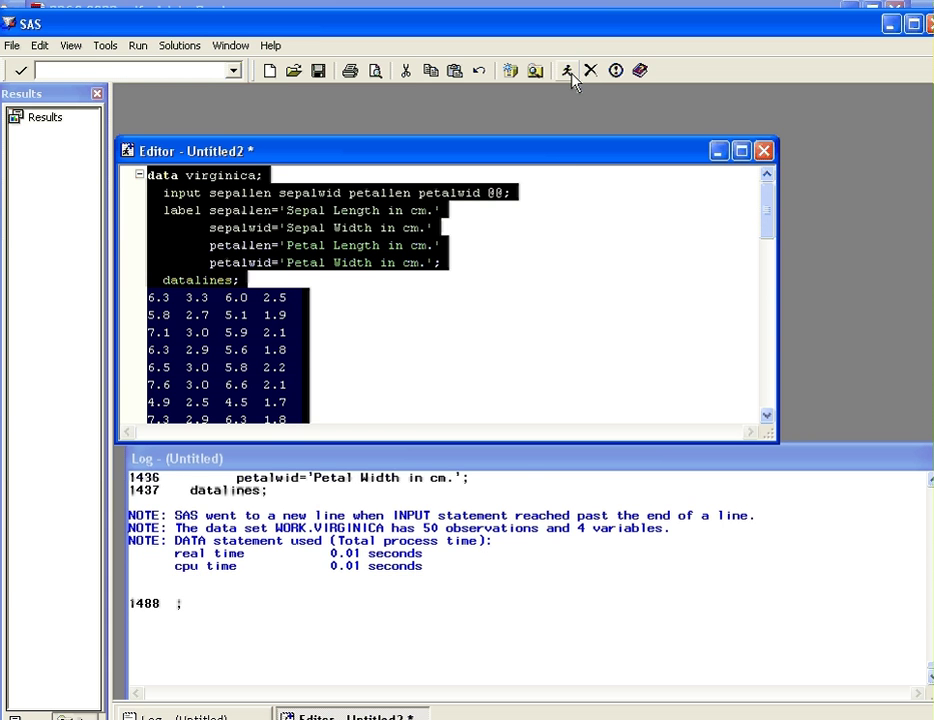
# - Check the log, then make the Editor window shorter and move it higher
pyautogui.click(305, 471)
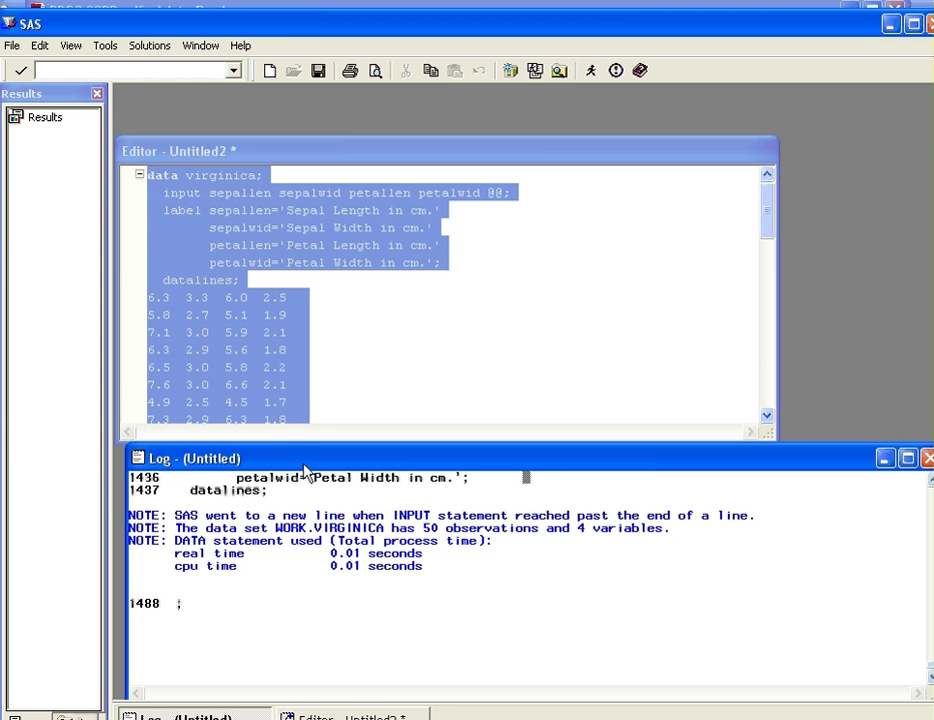
pyautogui.click(314, 394)
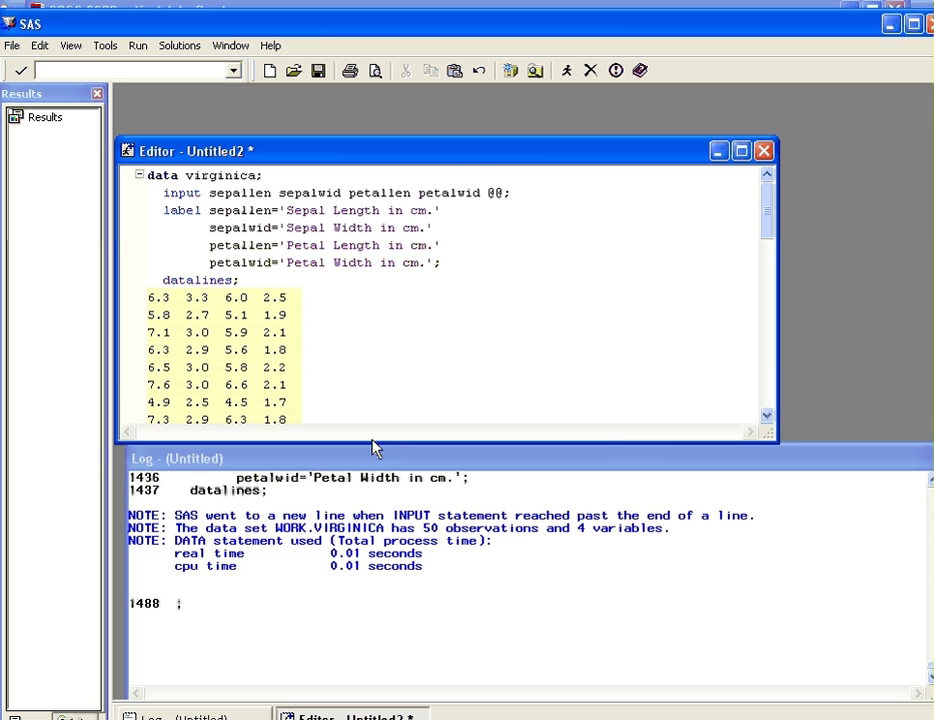
pyautogui.moveTo(373, 438); pyautogui.dragTo(389, 409)
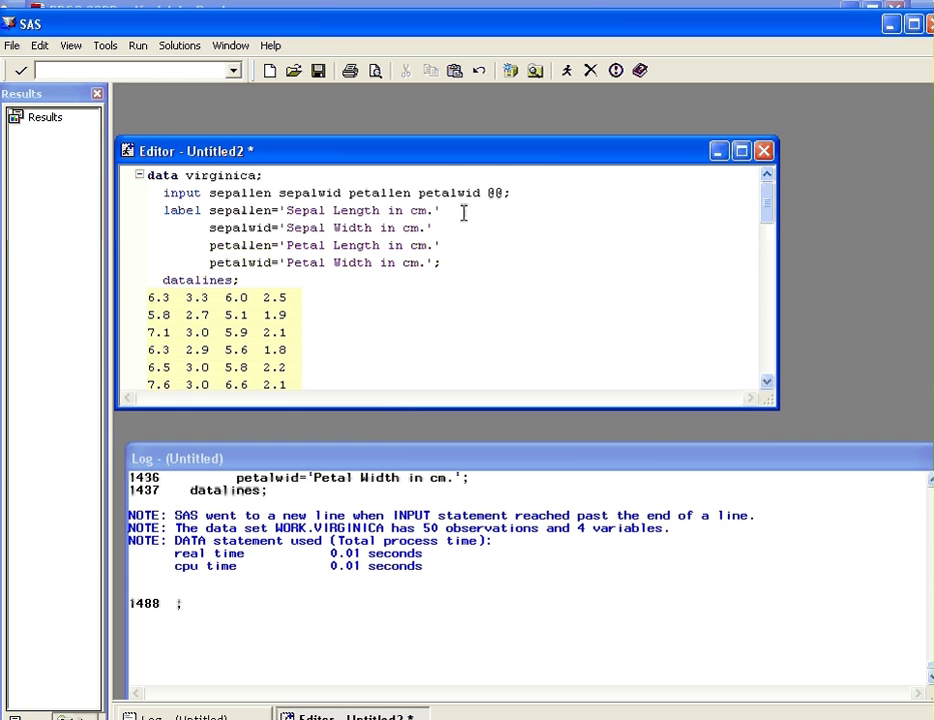
pyautogui.moveTo(466, 155); pyautogui.dragTo(479, 100)
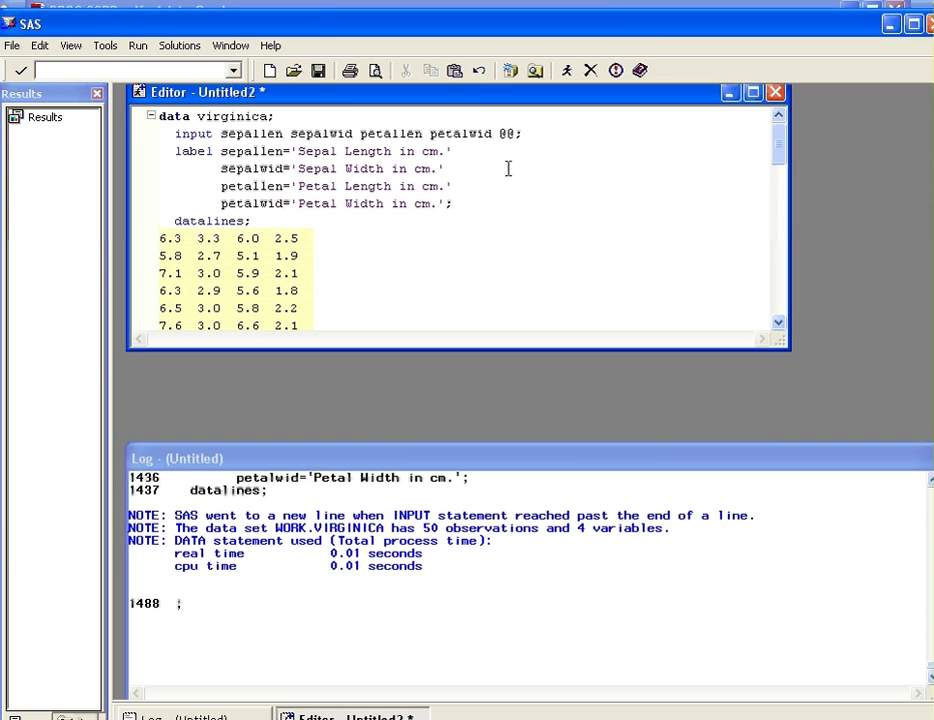
# - After the data lines, add 'proc corr data=virginica;' and 'var sepallen sepalwid;'
pyautogui.click(505, 266)
pyautogui.press('Return')
pyautogui.press('Delete')
pyautogui.press('Down')
pyautogui.press('Down')
pyautogui.press('Down')
pyautogui.press('Down')
pyautogui.press('Down')
pyautogui.press('Down')
pyautogui.press('Down')
pyautogui.press('Down')
pyautogui.press('Down')
pyautogui.press('Down')
pyautogui.press('Down')
pyautogui.press('Down')
pyautogui.press('Down')
pyautogui.press('Down')
pyautogui.press('Down')
pyautogui.press('Down')
pyautogui.press('Down')
pyautogui.press('Down')
pyautogui.press('Down')
pyautogui.press('Down')
pyautogui.press('Down')
pyautogui.press('Down')
pyautogui.press('Down')
pyautogui.press('Down')
pyautogui.press('Down')
pyautogui.press('Down')
pyautogui.press('Down')
pyautogui.press('Down')
pyautogui.press('Down')
pyautogui.press('Down')
pyautogui.press('Down')
pyautogui.press('Down')
pyautogui.press('Down')
pyautogui.press('Down')
pyautogui.press('Down')
pyautogui.press('Down')
pyautogui.press('Down')
pyautogui.press('Down')
pyautogui.press('Down')
pyautogui.press('Down')
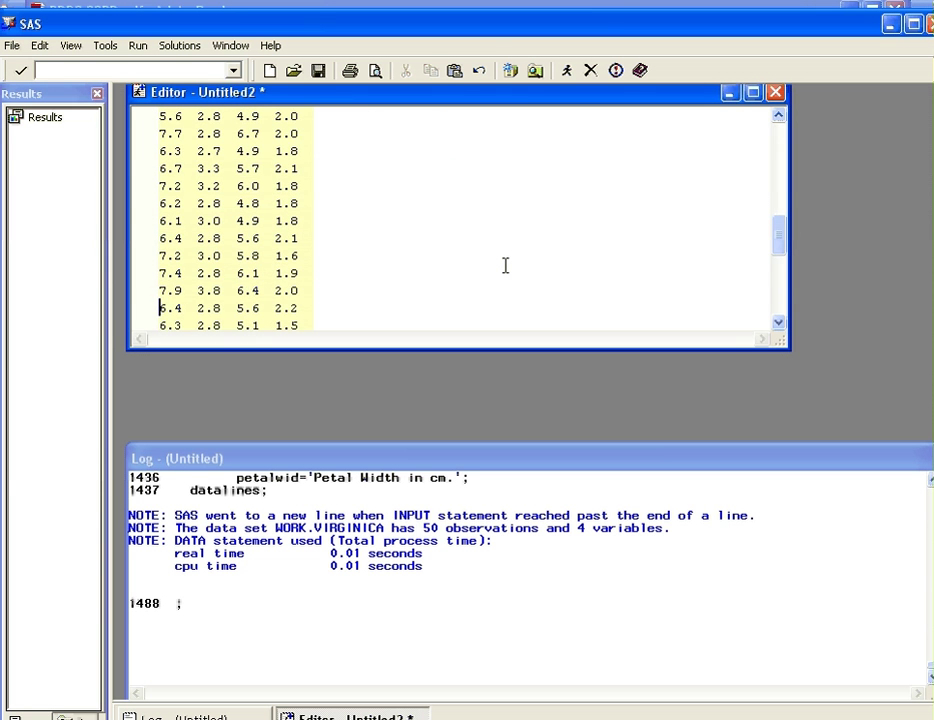
pyautogui.press('Return')
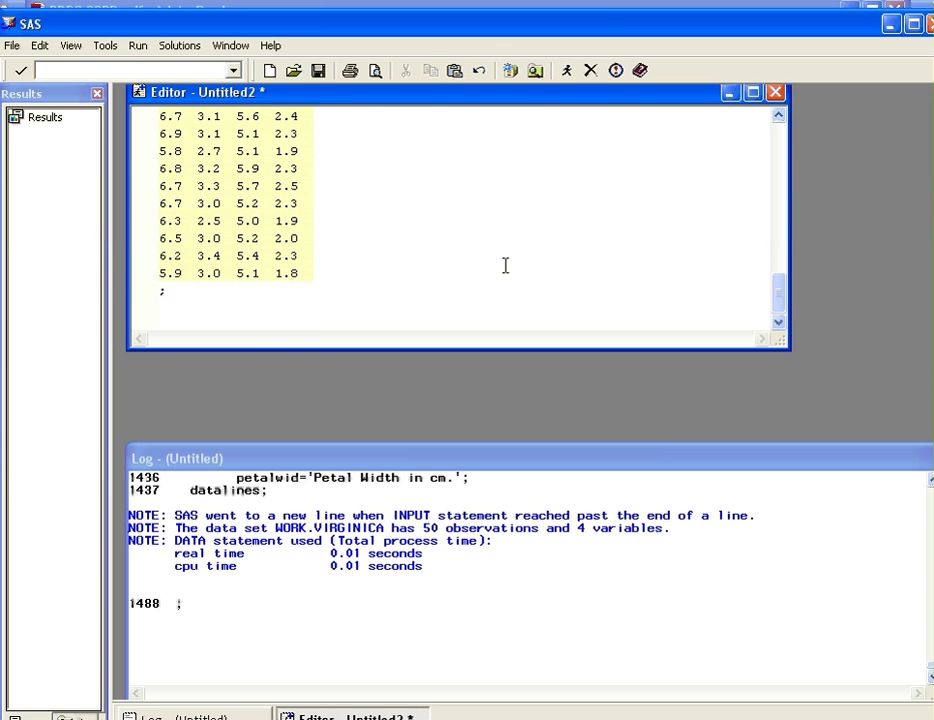
pyautogui.write('proc corr ')
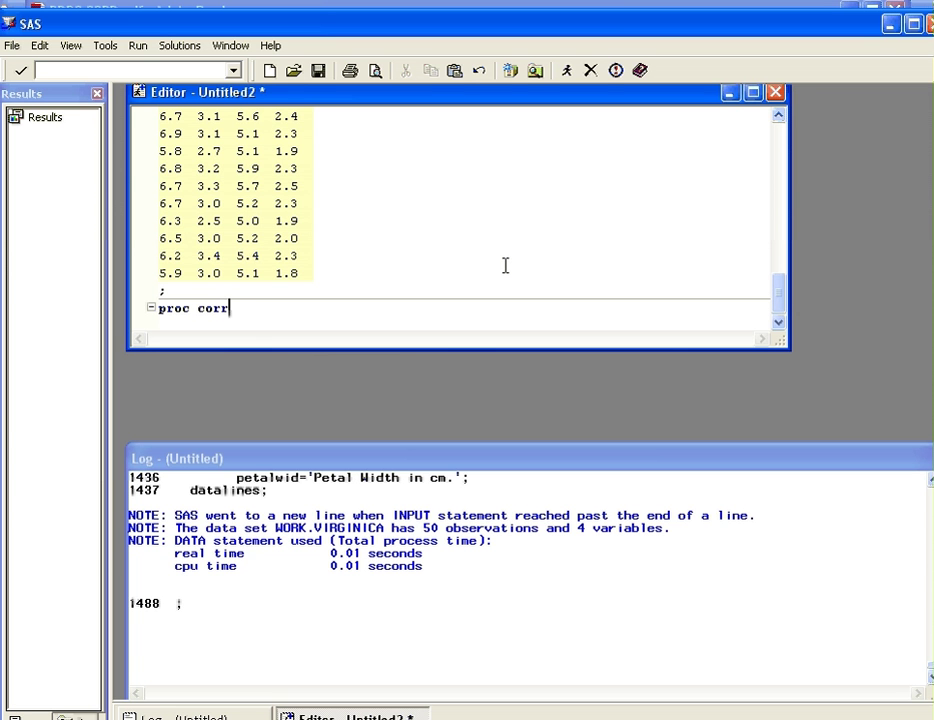
pyautogui.write('data=virgin')
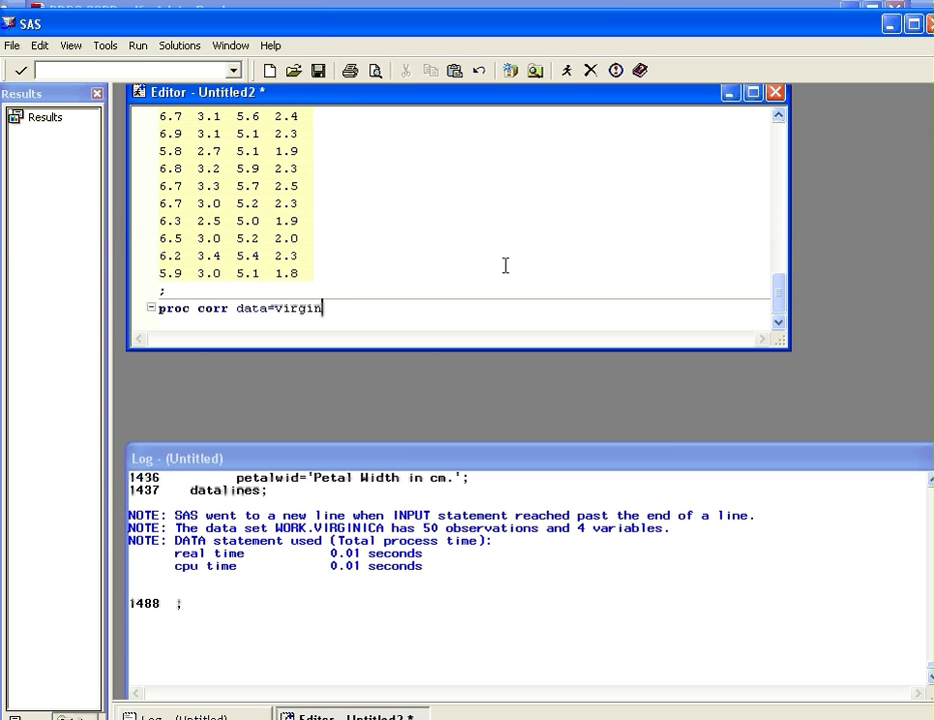
pyautogui.write('ica;')
pyautogui.press('Return')
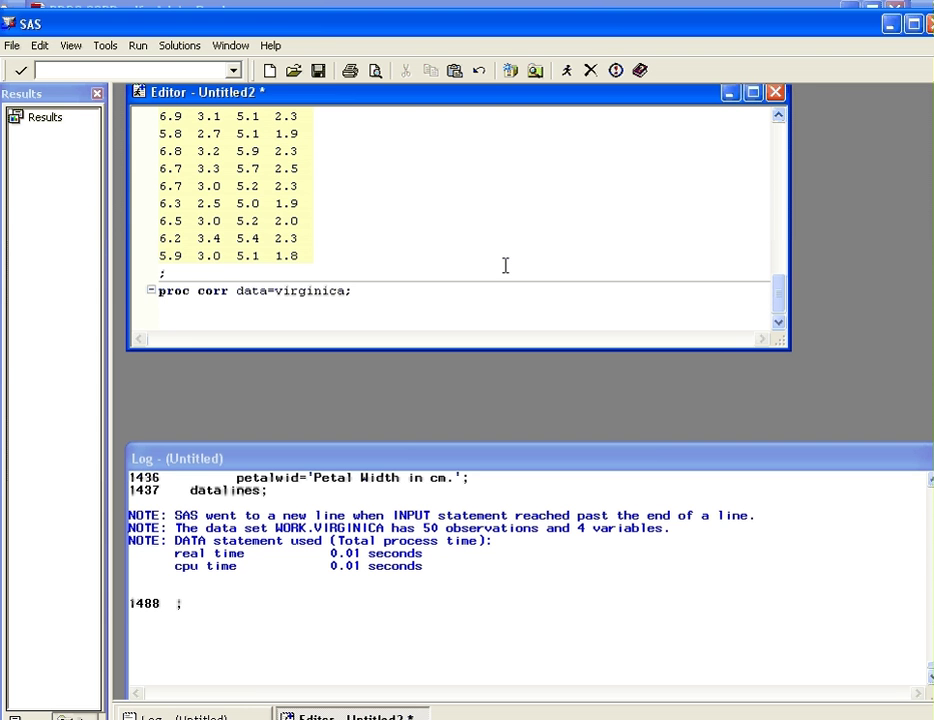
pyautogui.write('var sepallen s')
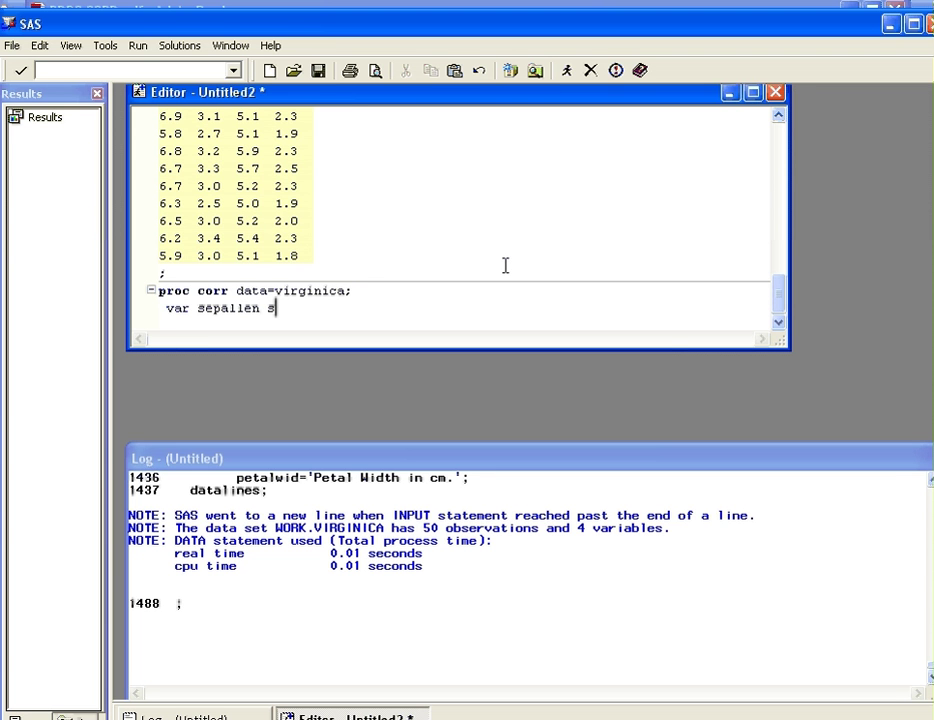
pyautogui.write('epalwid;')
# - End the step with 'run;' and select the three PROC CORR lines
pyautogui.click(159, 296)
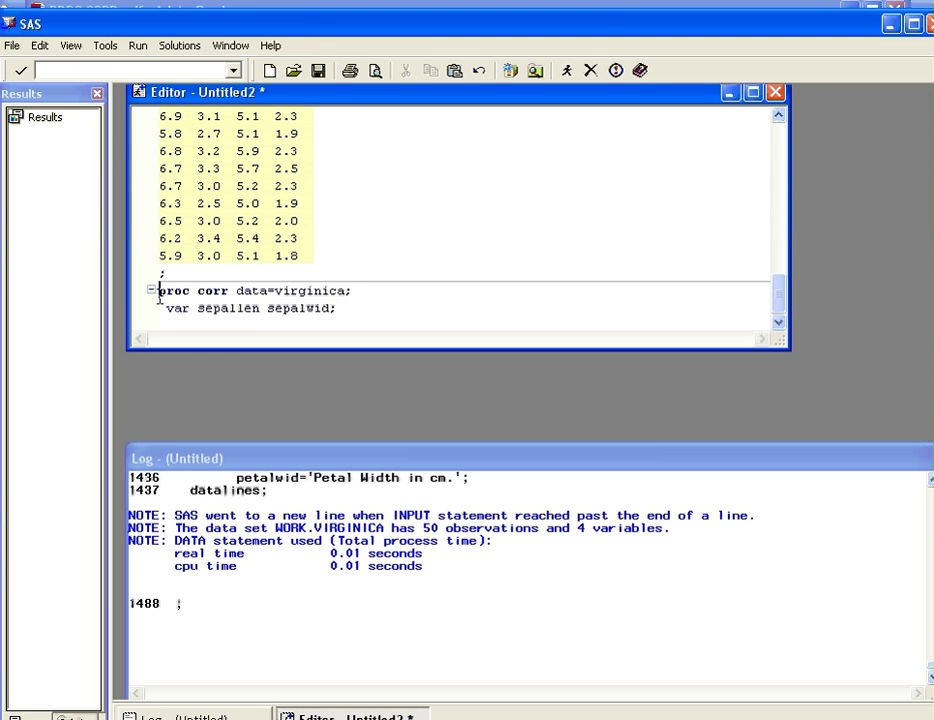
pyautogui.moveTo(159, 296); pyautogui.dragTo(352, 290)
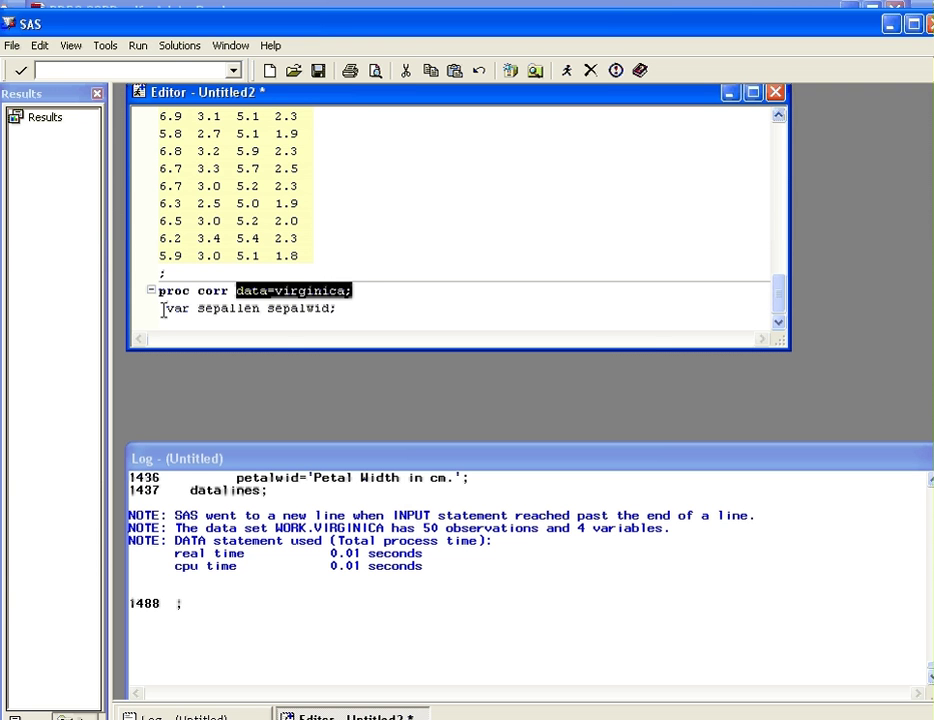
pyautogui.moveTo(163, 310); pyautogui.dragTo(367, 322)
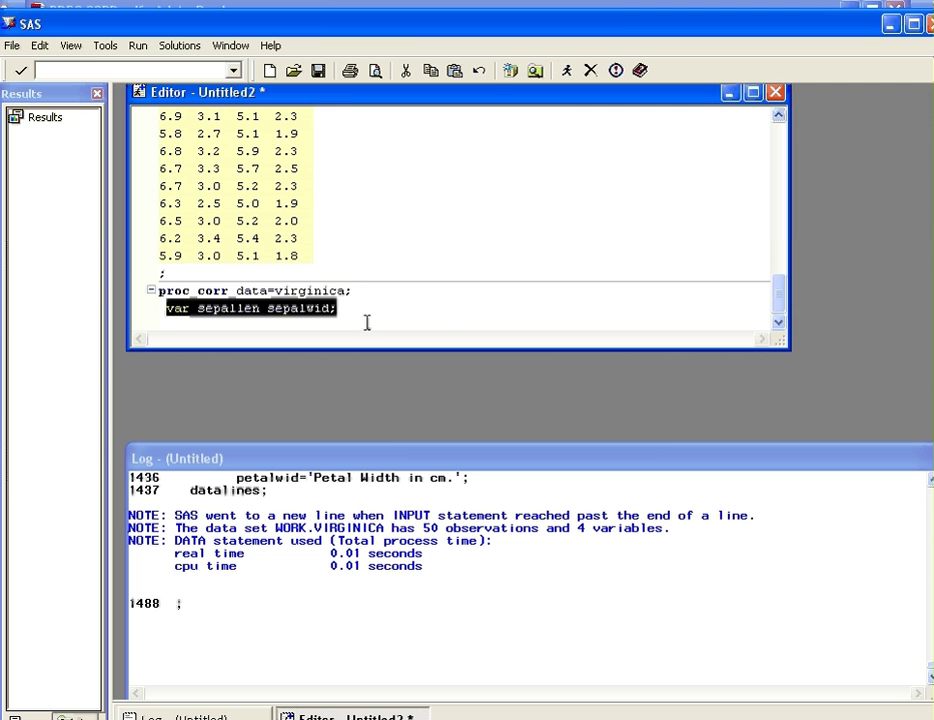
pyautogui.click(359, 309)
pyautogui.press('Return')
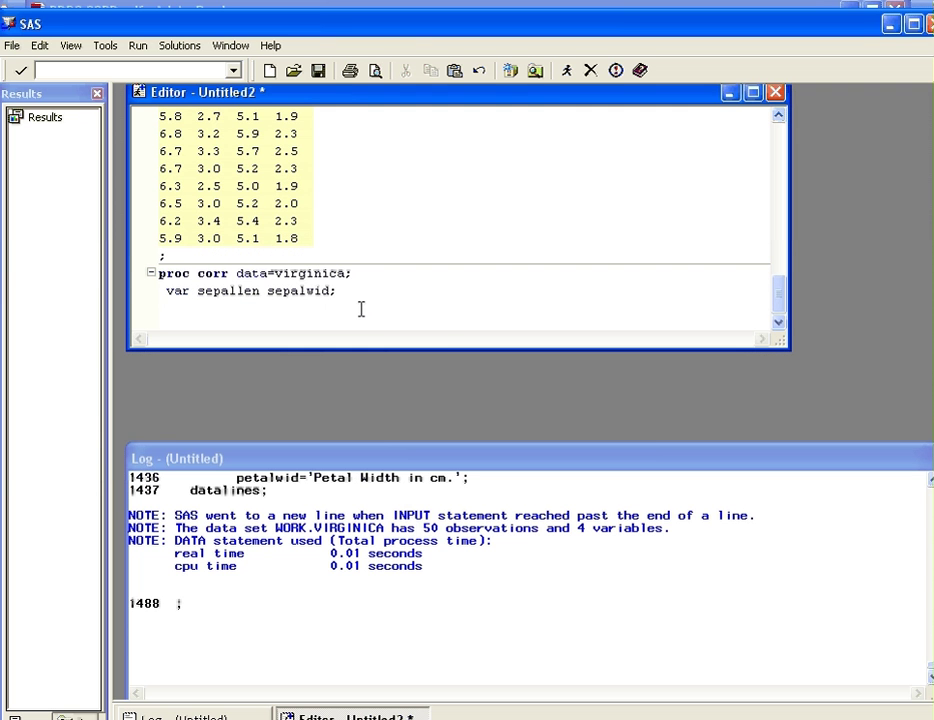
pyautogui.write('run;')
pyautogui.moveTo(199, 308); pyautogui.dragTo(159, 272)
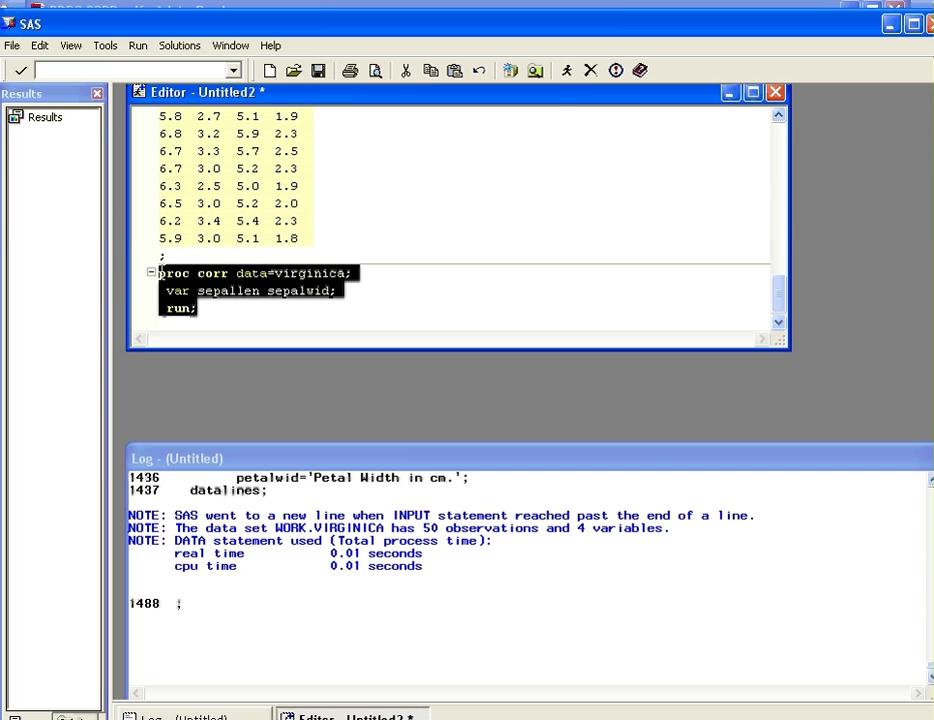
# - Submit the PROC CORR step and expand the Corr entry in the Results pane
pyautogui.click(565, 76)
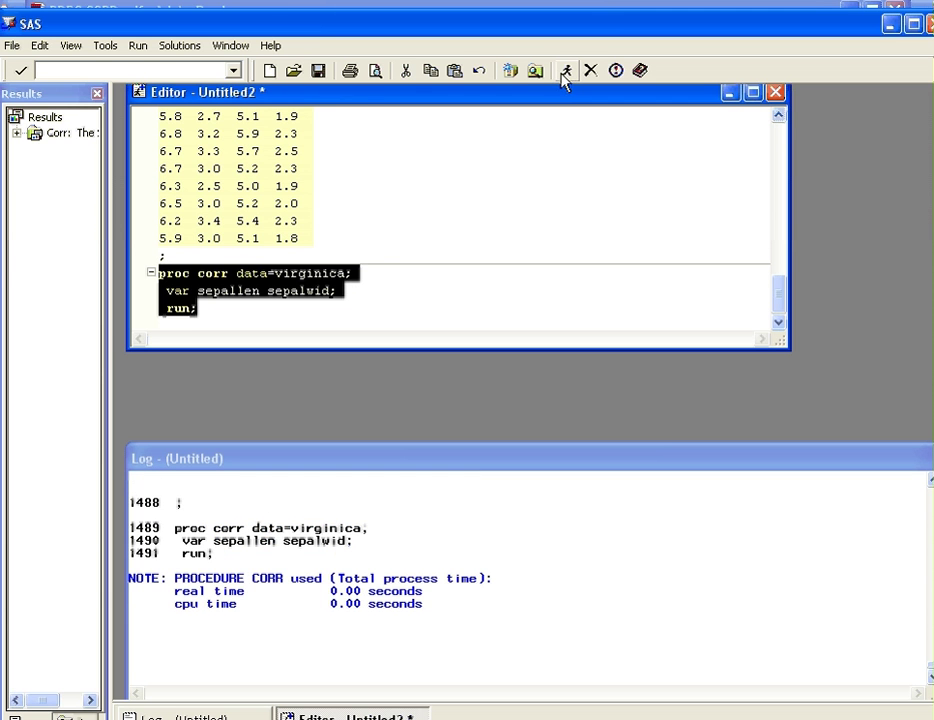
pyautogui.click(47, 130)
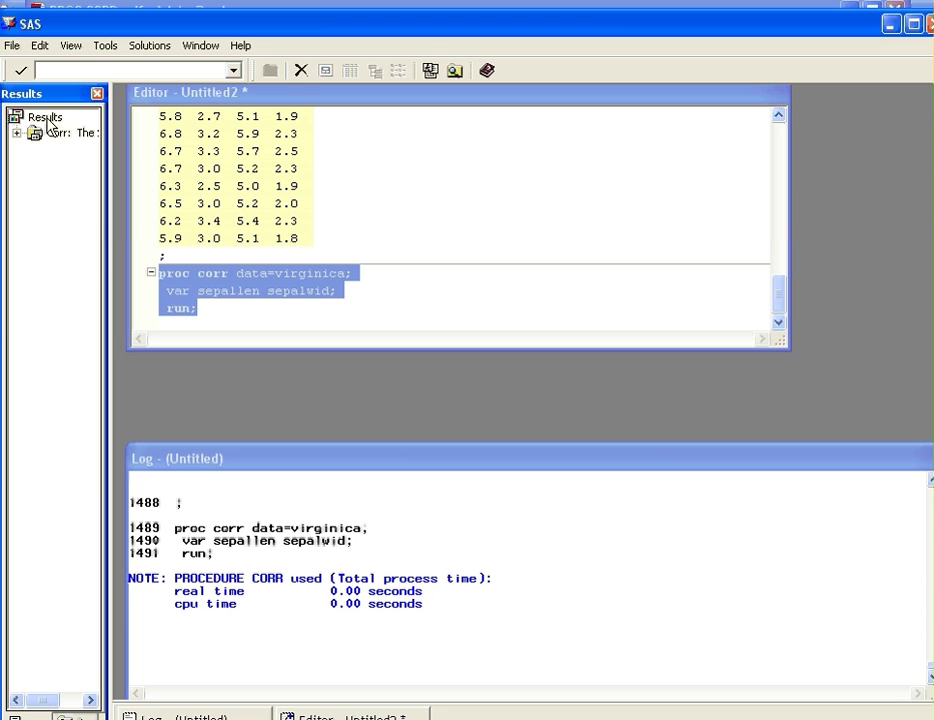
pyautogui.click(16, 133)
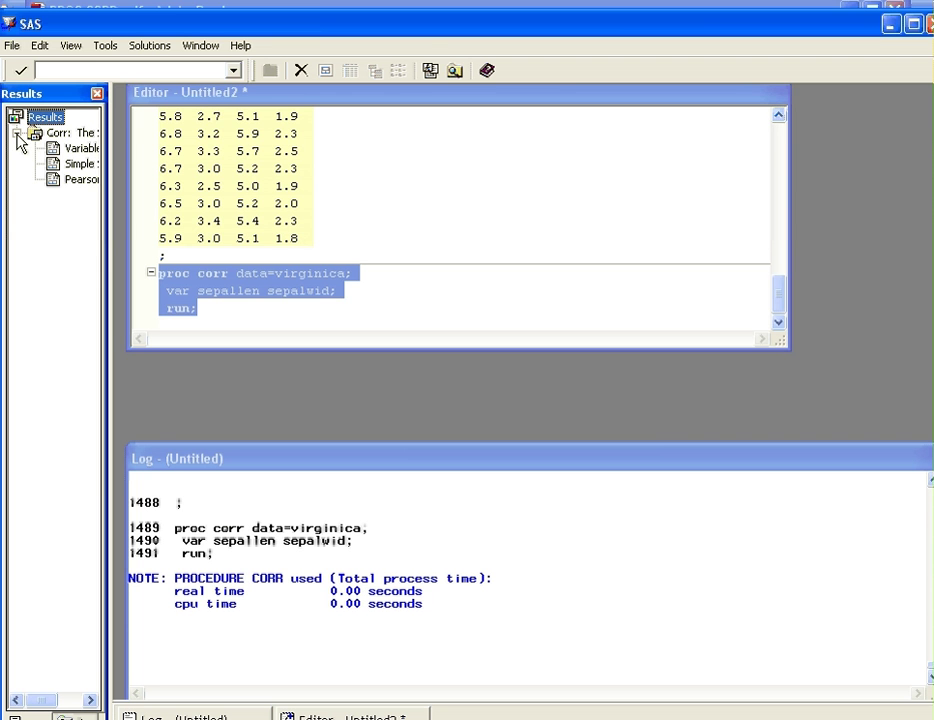
pyautogui.doubleClick(56, 134)
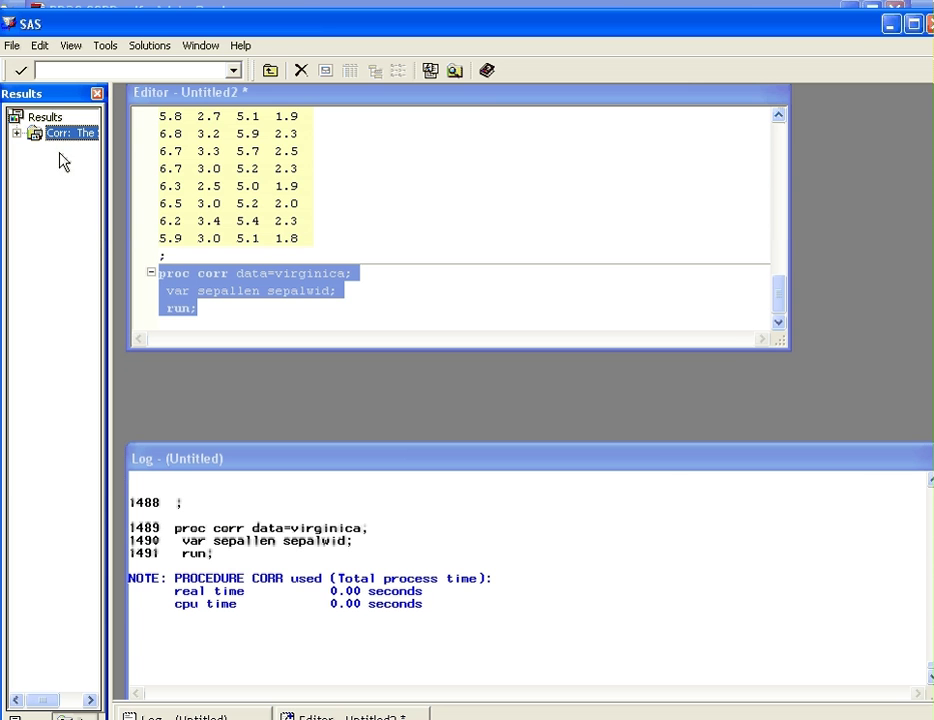
pyautogui.doubleClick(35, 137)
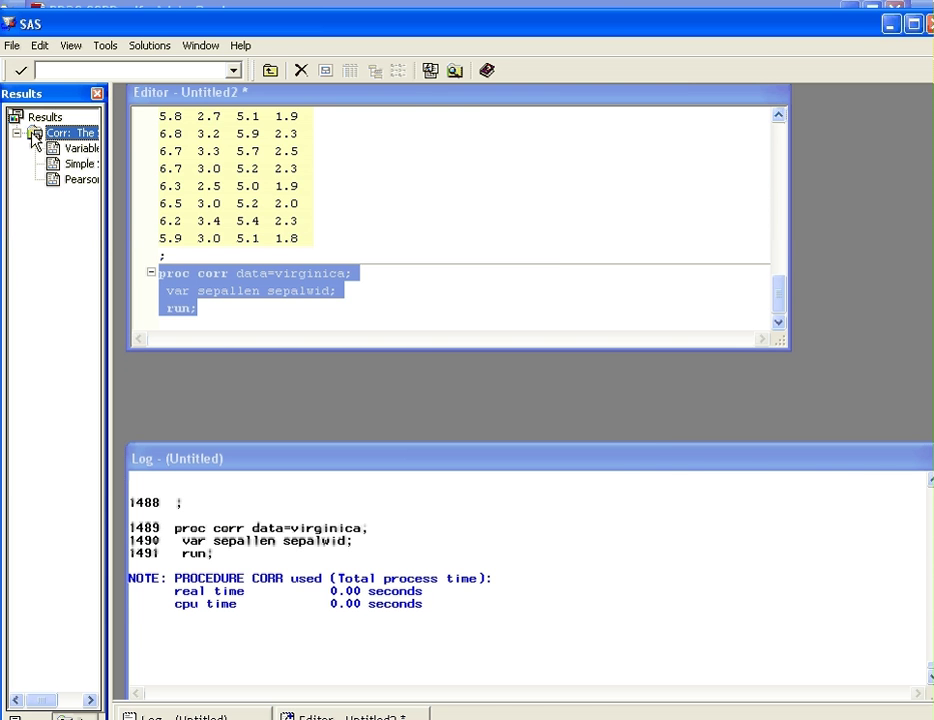
# - Open Simple Statistics and highlight the 1.00000 and 0.45723 values in the Pearson table
pyautogui.doubleClick(80, 164)
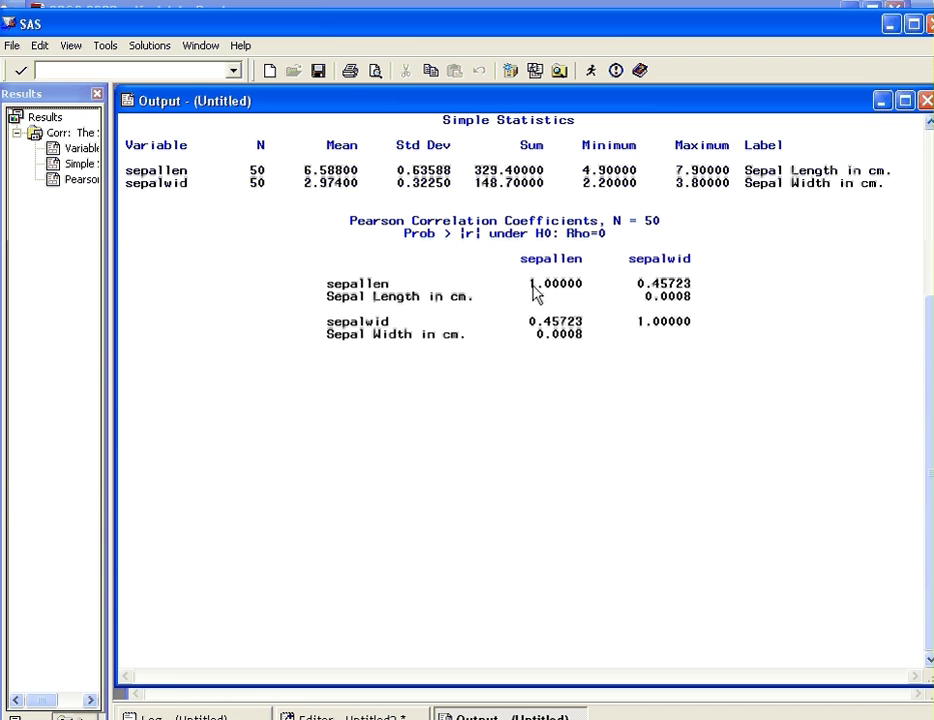
pyautogui.moveTo(530, 288); pyautogui.dragTo(584, 290)
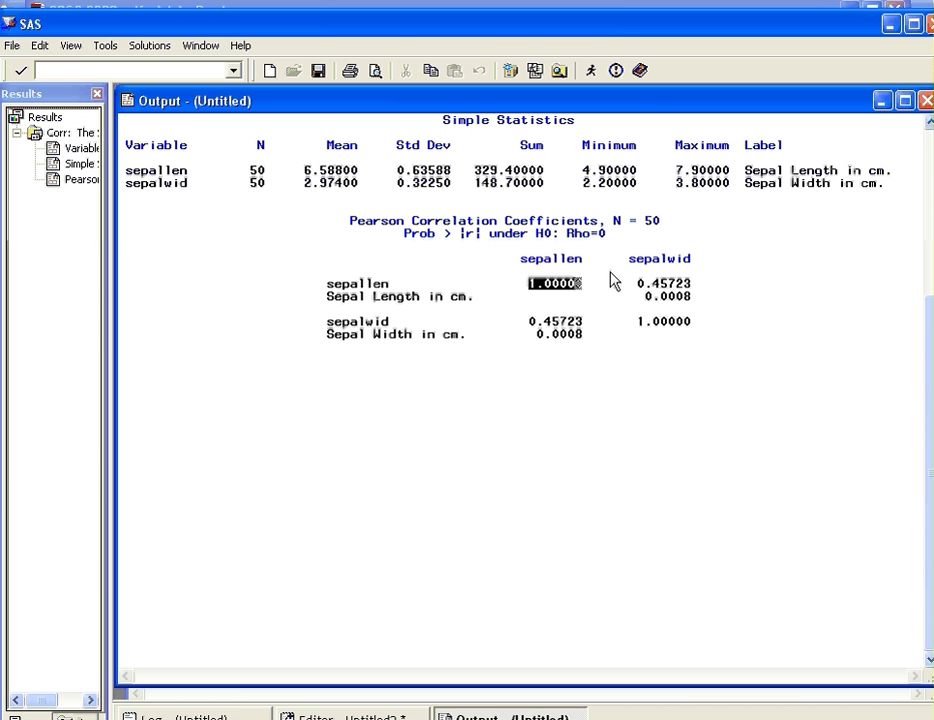
pyautogui.moveTo(638, 285); pyautogui.dragTo(697, 290)
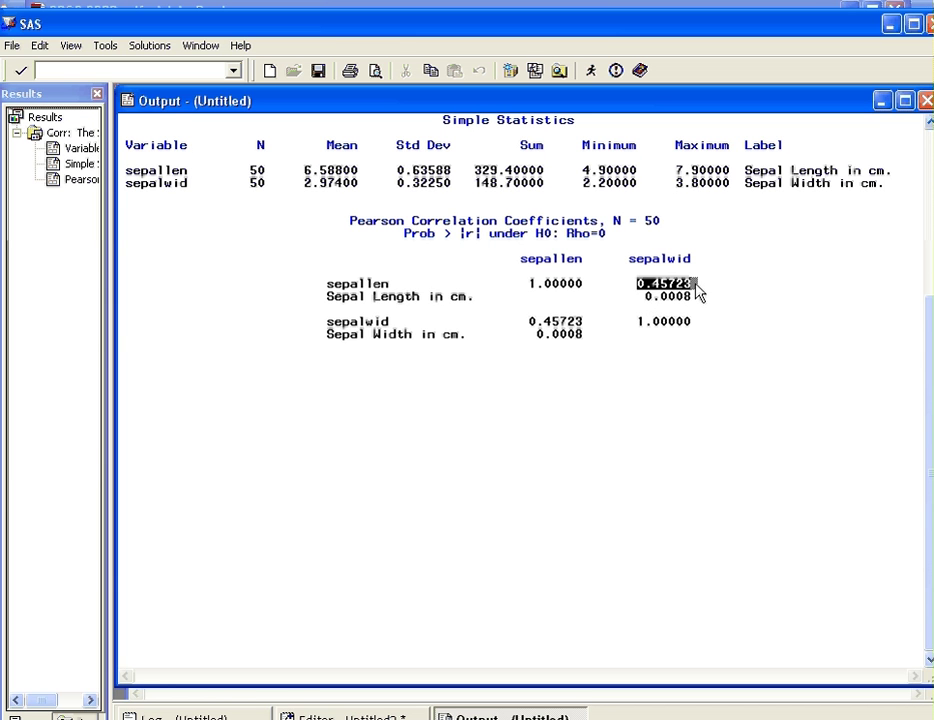
pyautogui.click(338, 292)
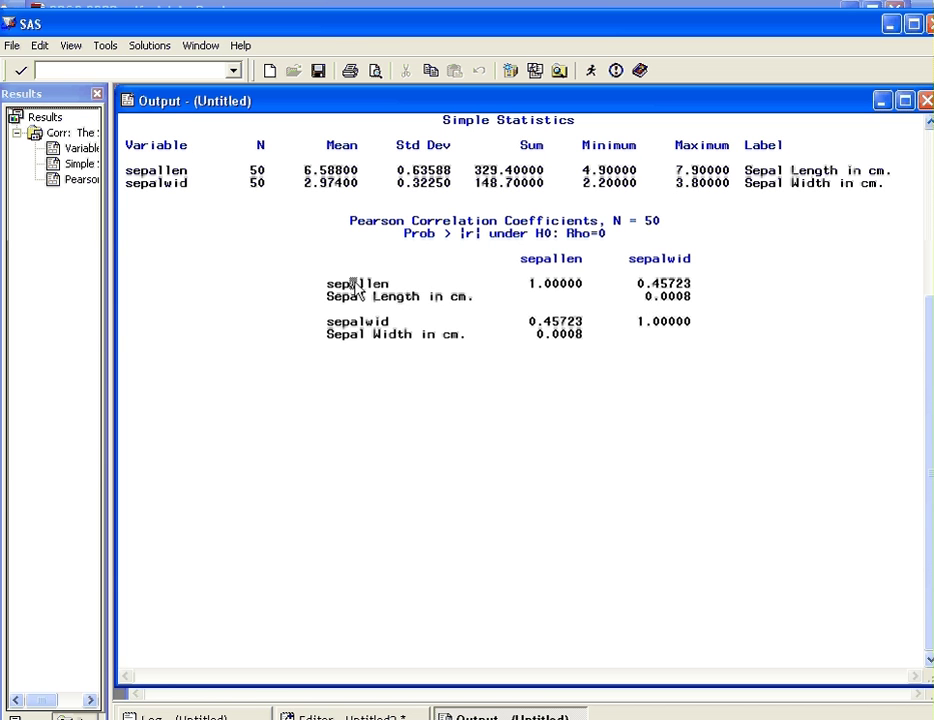
pyautogui.moveTo(640, 263); pyautogui.dragTo(667, 264)
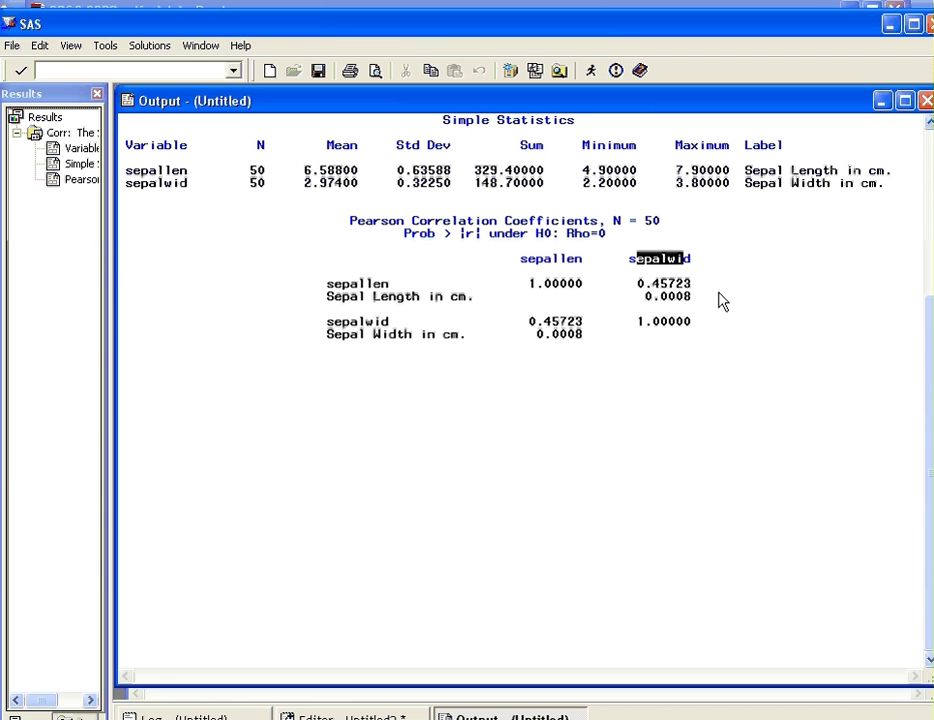
pyautogui.click(749, 295)
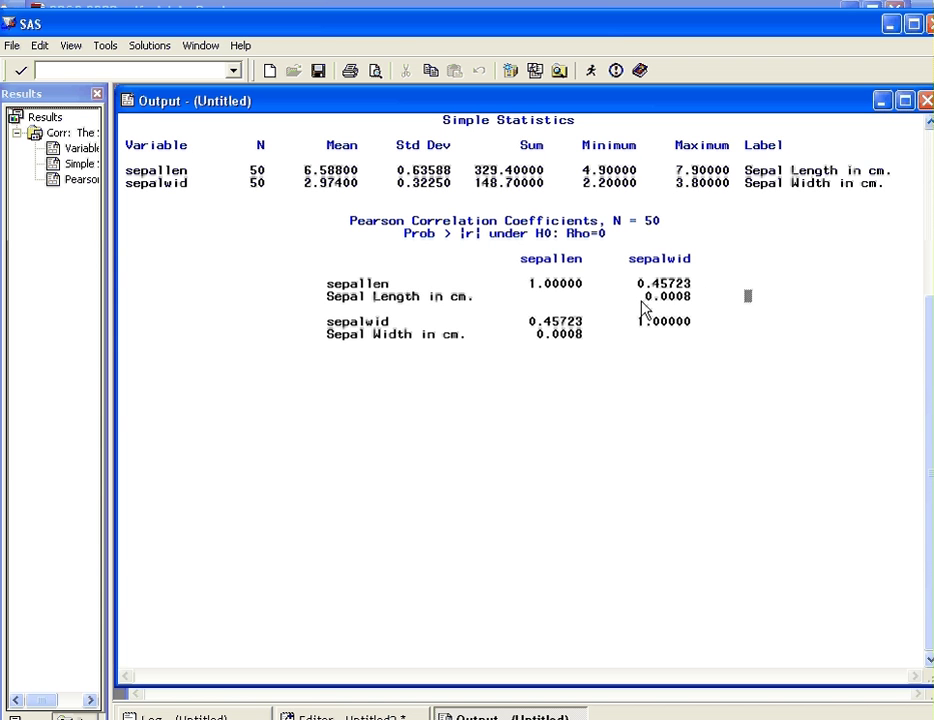
pyautogui.moveTo(638, 298); pyautogui.dragTo(692, 307)
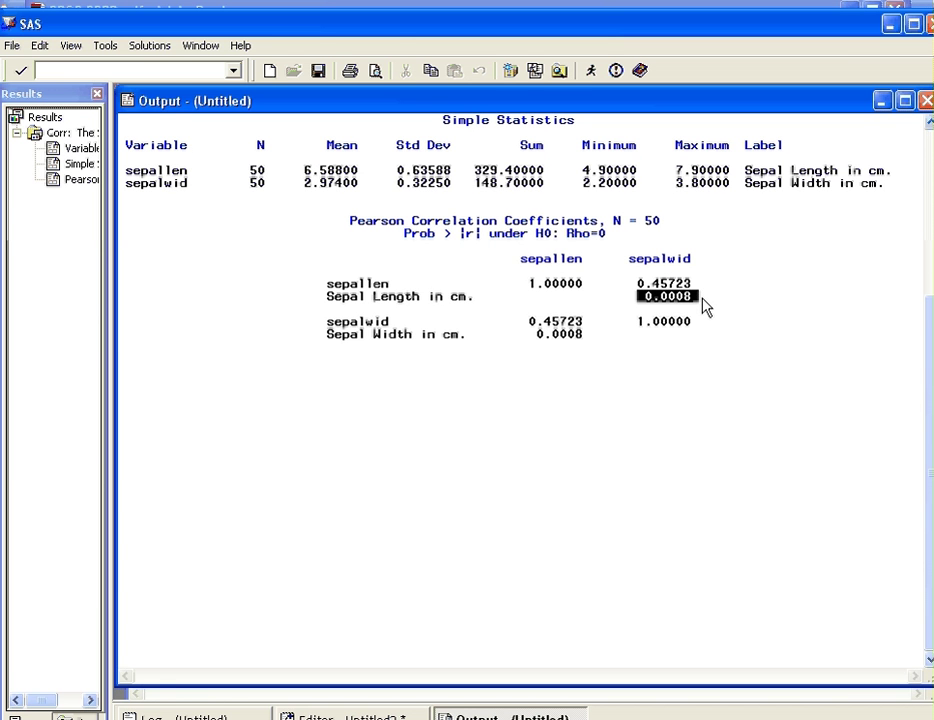
pyautogui.moveTo(704, 306); pyautogui.dragTo(703, 300)
pyautogui.moveTo(705, 307); pyautogui.dragTo(704, 306)
pyautogui.moveTo(419, 236); pyautogui.dragTo(620, 245)
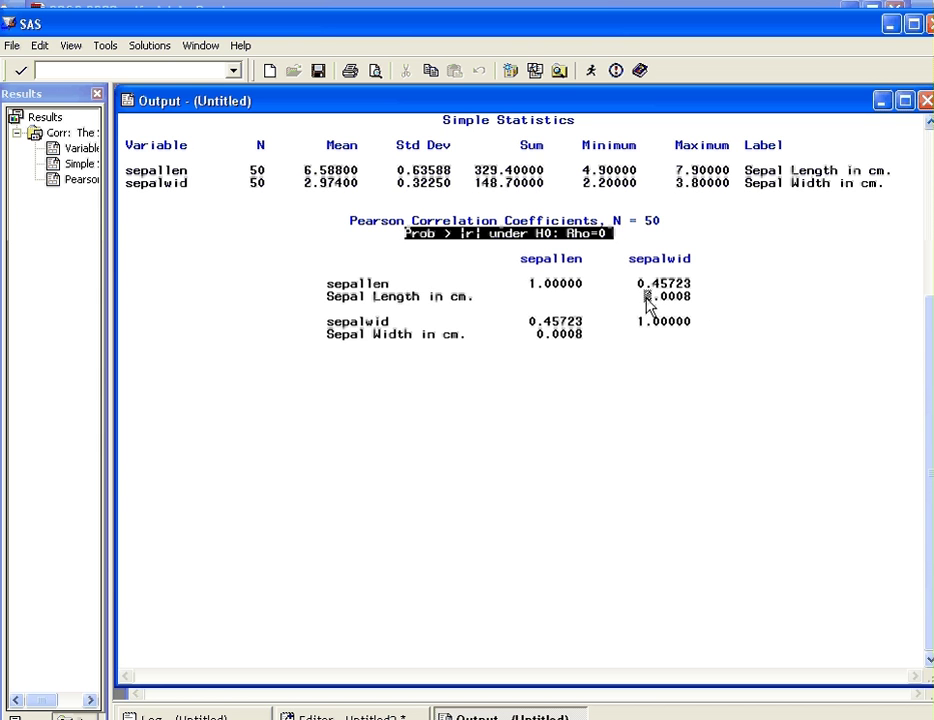
pyautogui.moveTo(645, 297); pyautogui.dragTo(712, 305)
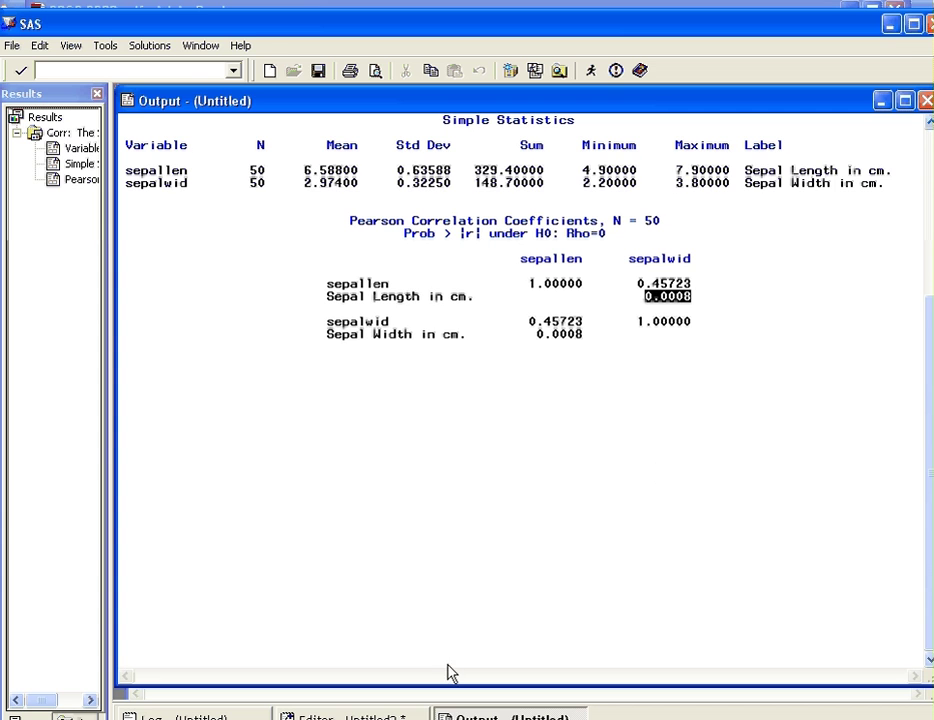
pyautogui.hotkey('alt', 'Tab')
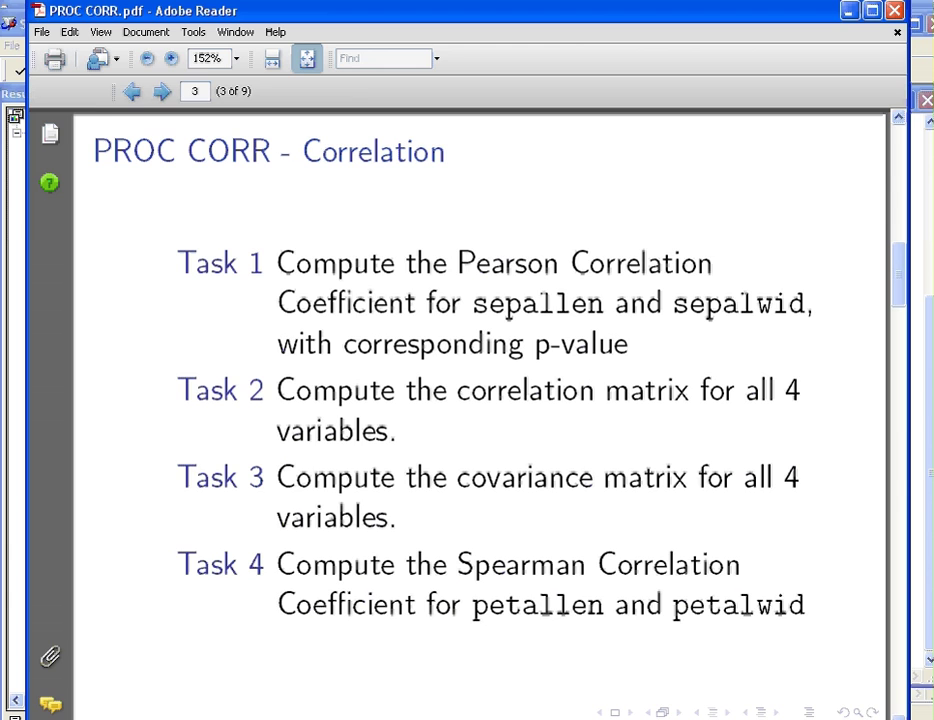
pyautogui.hotkey('alt', 'Tab')
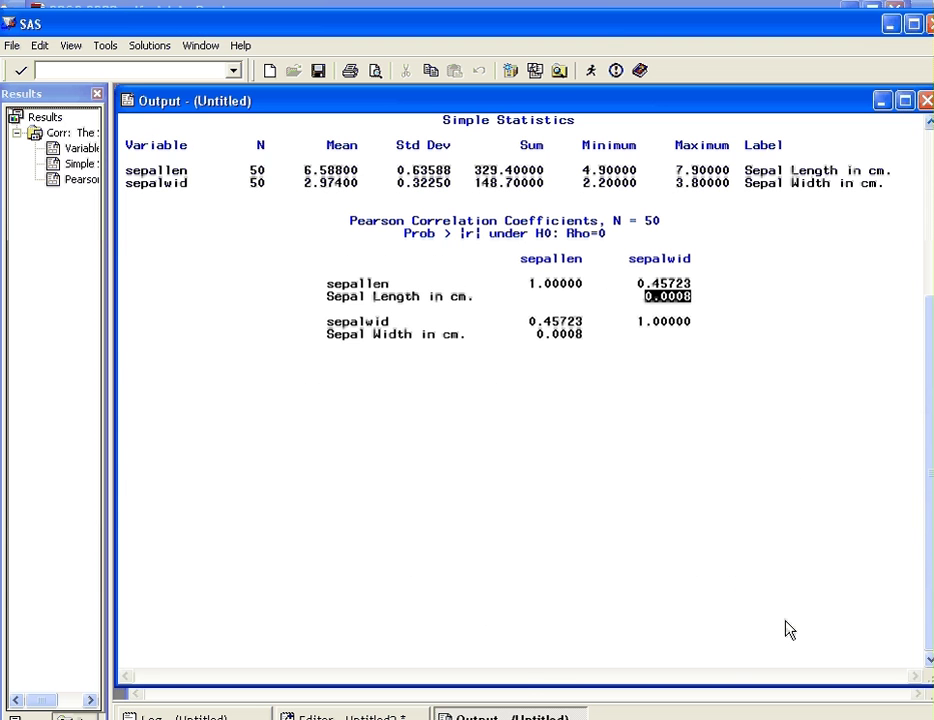
# - Add petallen petalwid to the var statement and rerun PROC CORR for a 4×4 matrix
pyautogui.hotkey('ctrl', 'Tab')
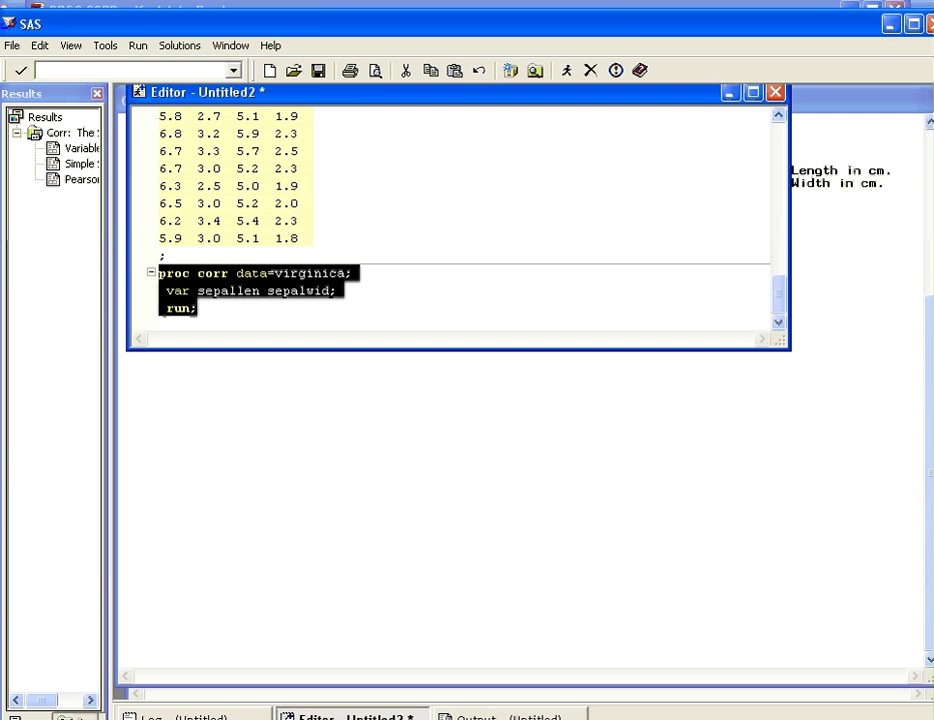
pyautogui.click(326, 320)
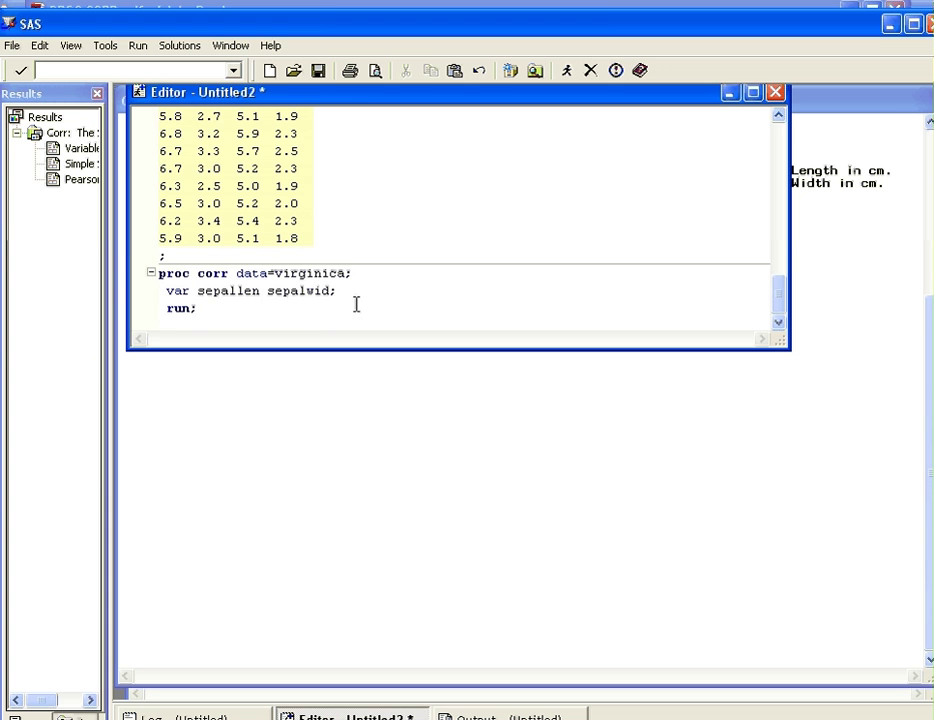
pyautogui.click(355, 290)
pyautogui.press('Left')
pyautogui.write('pet')
pyautogui.press('BackSpace')
pyautogui.press('BackSpace')
pyautogui.press('BackSpace')
pyautogui.write('petalw')
pyautogui.press('BackSpace')
pyautogui.write('len ep')
pyautogui.press('BackSpace')
pyautogui.press('BackSpace')
pyautogui.write('petalwid')
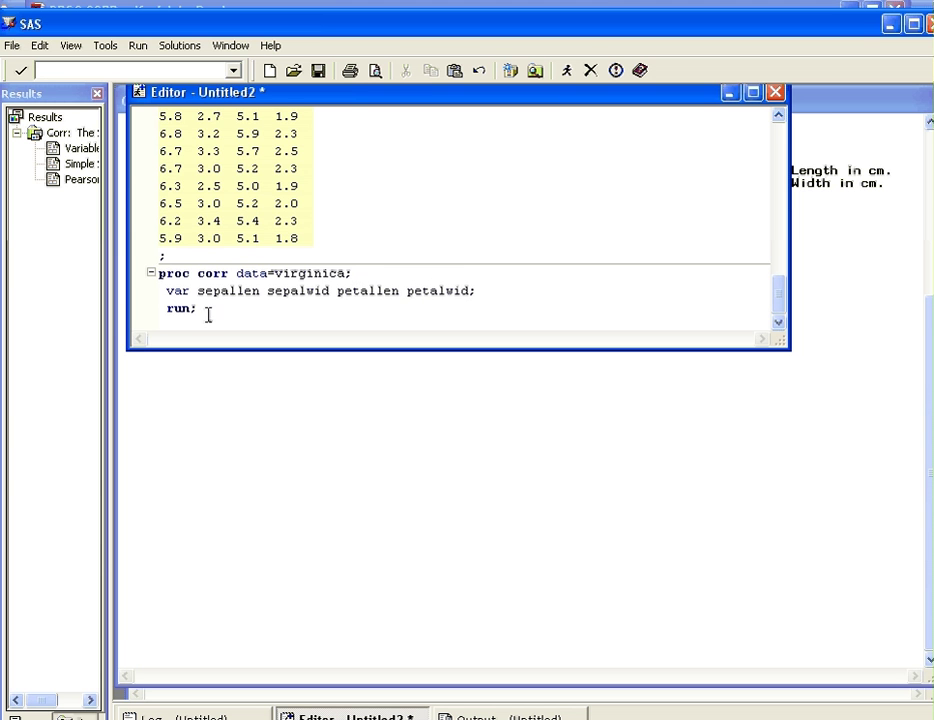
pyautogui.moveTo(267, 315); pyautogui.dragTo(161, 279)
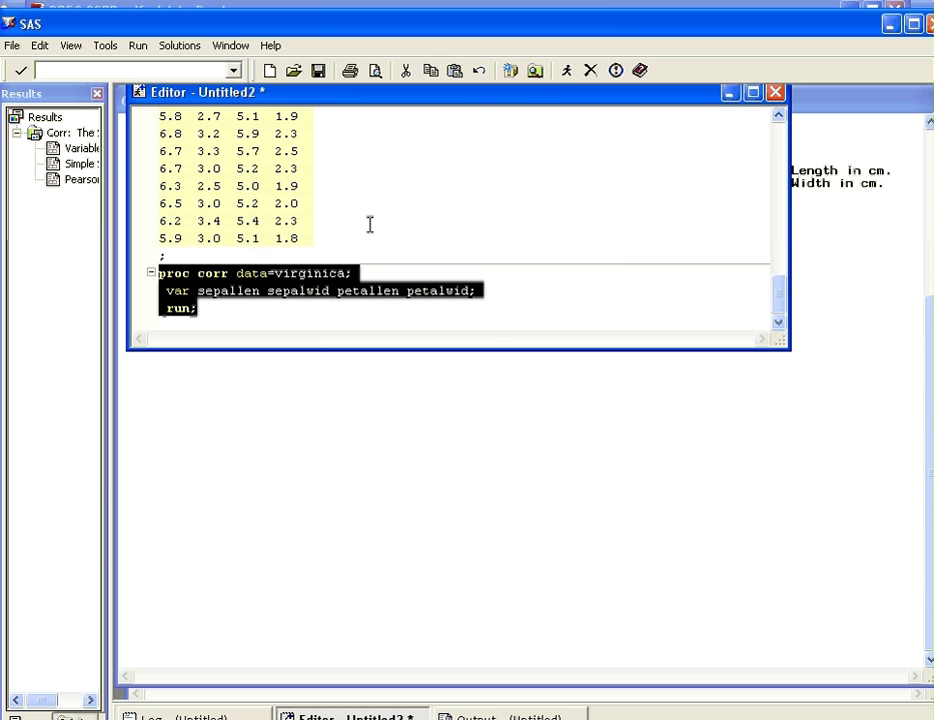
pyautogui.click(567, 72)
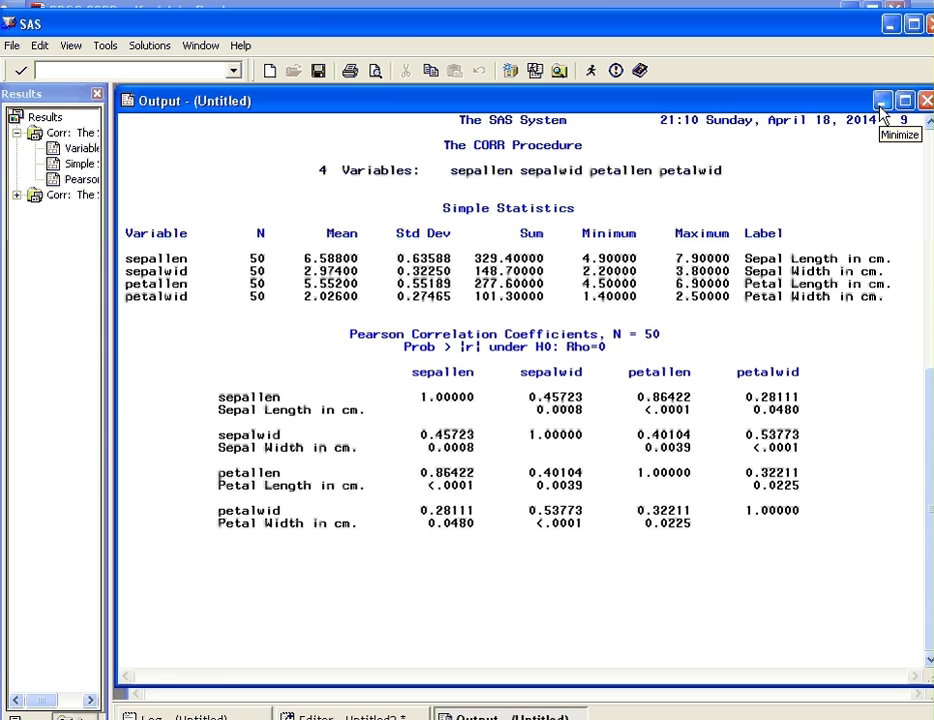
# - Delete the var line and rerun 'proc corr data=virginica; run;'
pyautogui.click(380, 716)
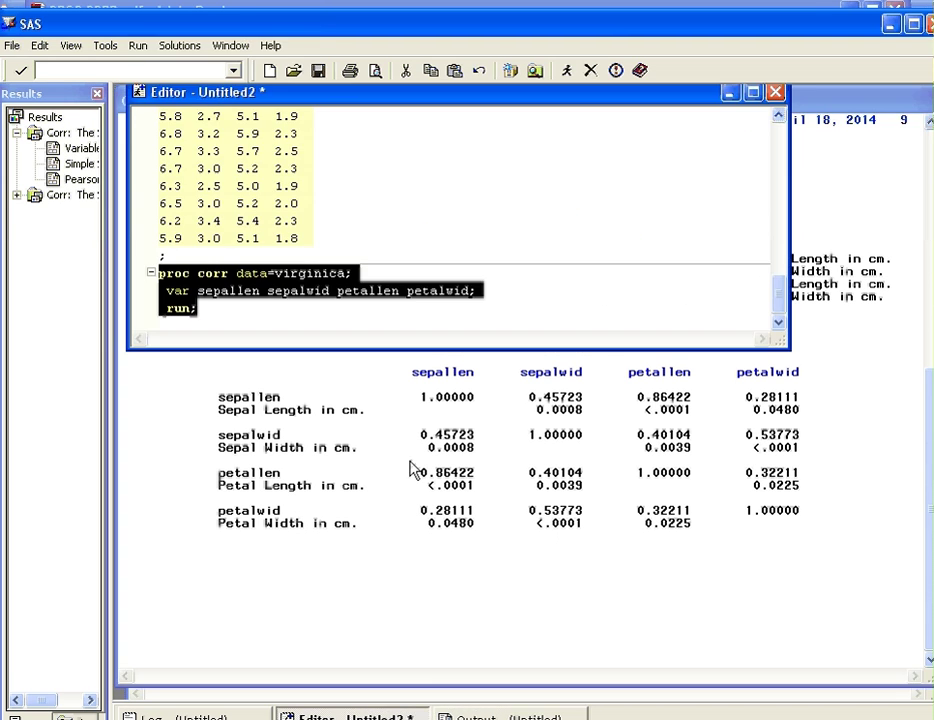
pyautogui.click(444, 308)
pyautogui.moveTo(491, 289); pyautogui.dragTo(168, 290)
pyautogui.press('Delete')
pyautogui.press('Delete')
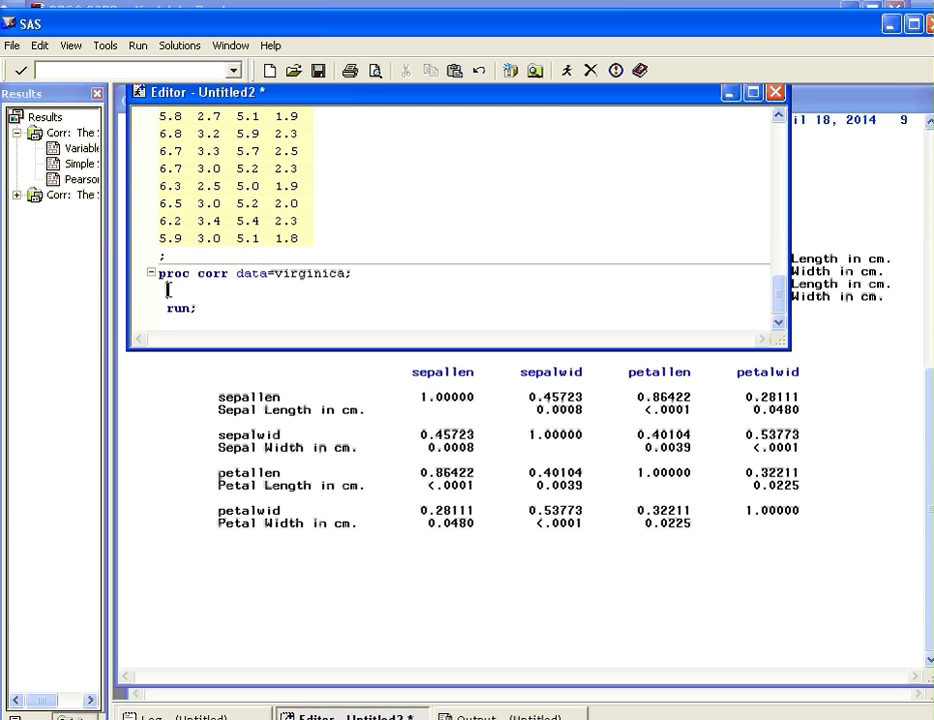
pyautogui.press('Delete')
pyautogui.moveTo(204, 292); pyautogui.dragTo(152, 282)
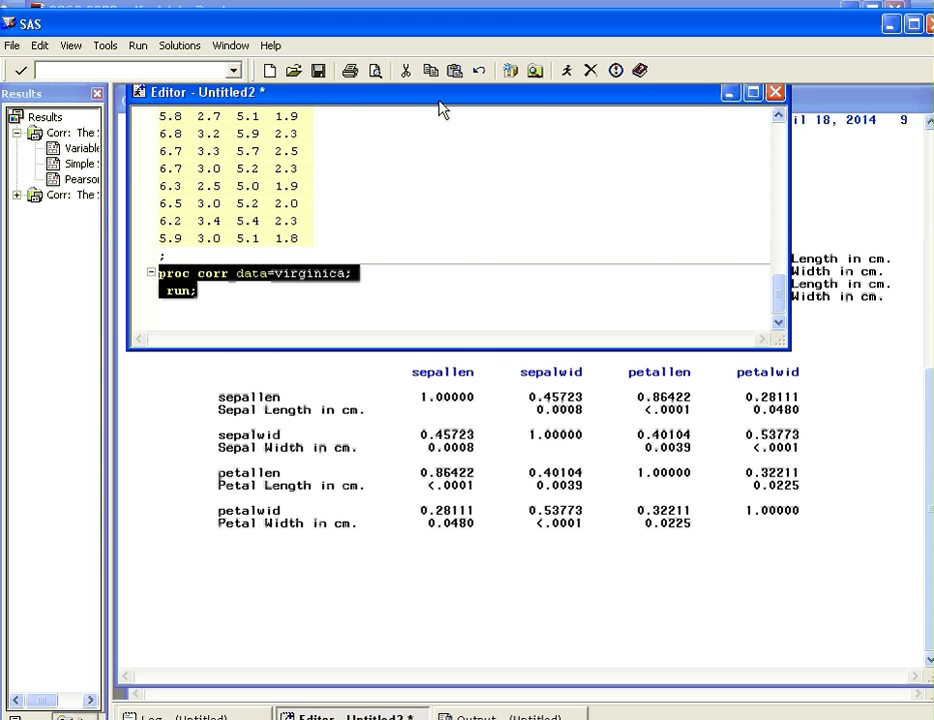
pyautogui.click(563, 77)
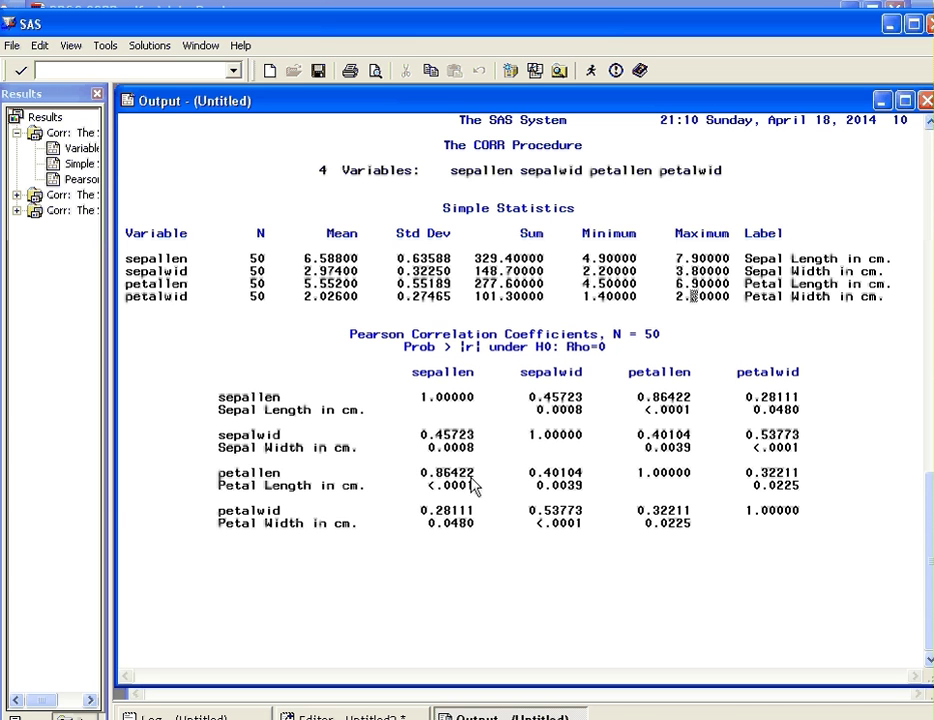
# - Highlight the 0.40104 petallen–sepalwid correlation, then bring the PDF task list forward
pyautogui.moveTo(219, 473); pyautogui.dragTo(281, 476)
pyautogui.moveTo(521, 380); pyautogui.dragTo(590, 379)
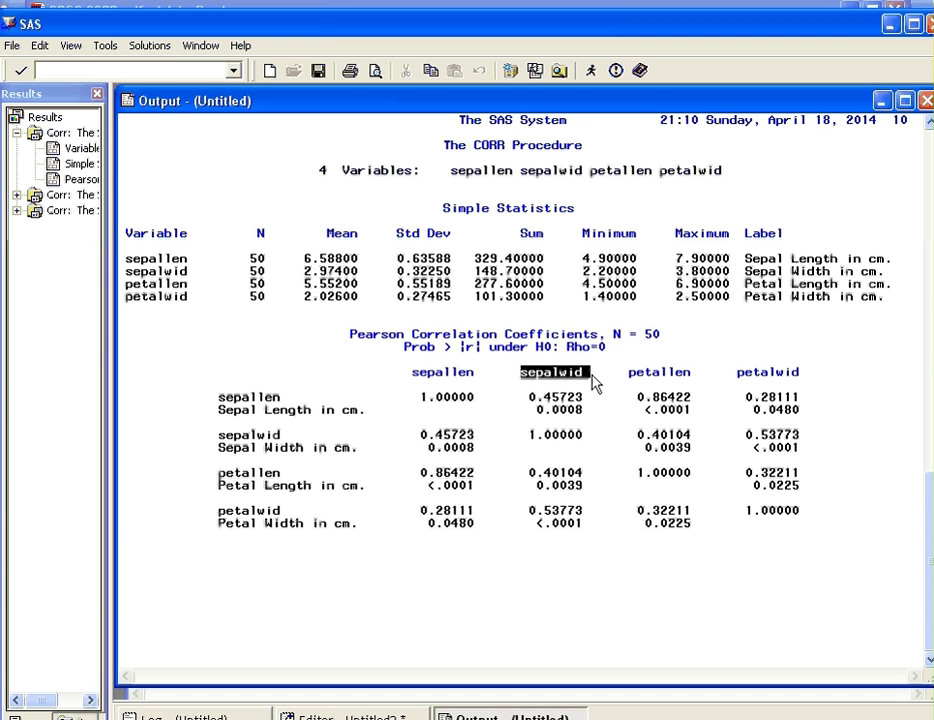
pyautogui.moveTo(529, 472); pyautogui.dragTo(598, 484)
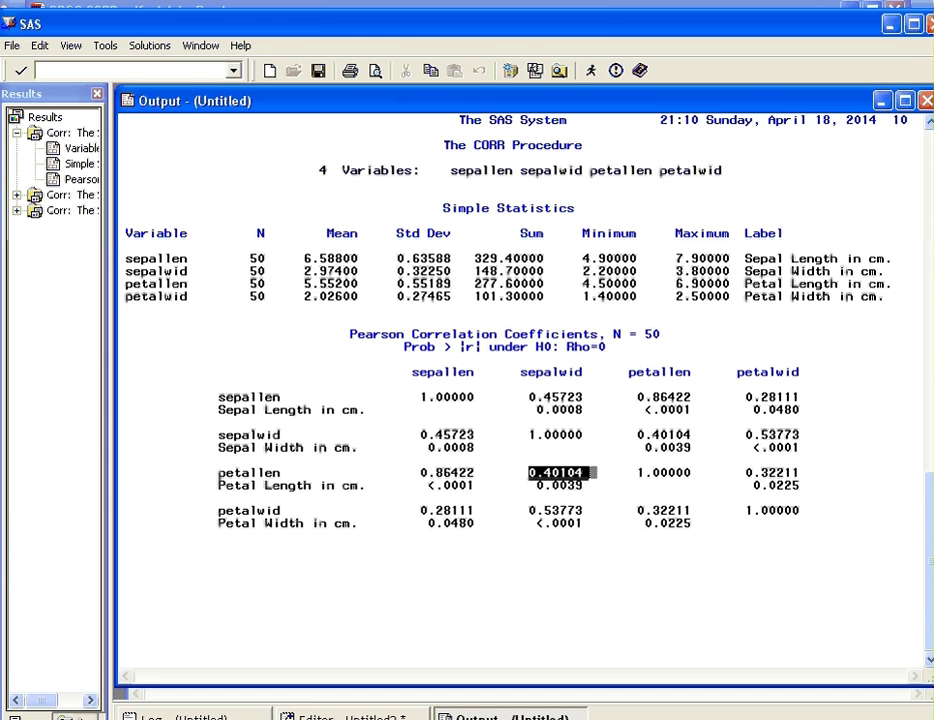
pyautogui.hotkey('alt', 'Tab')
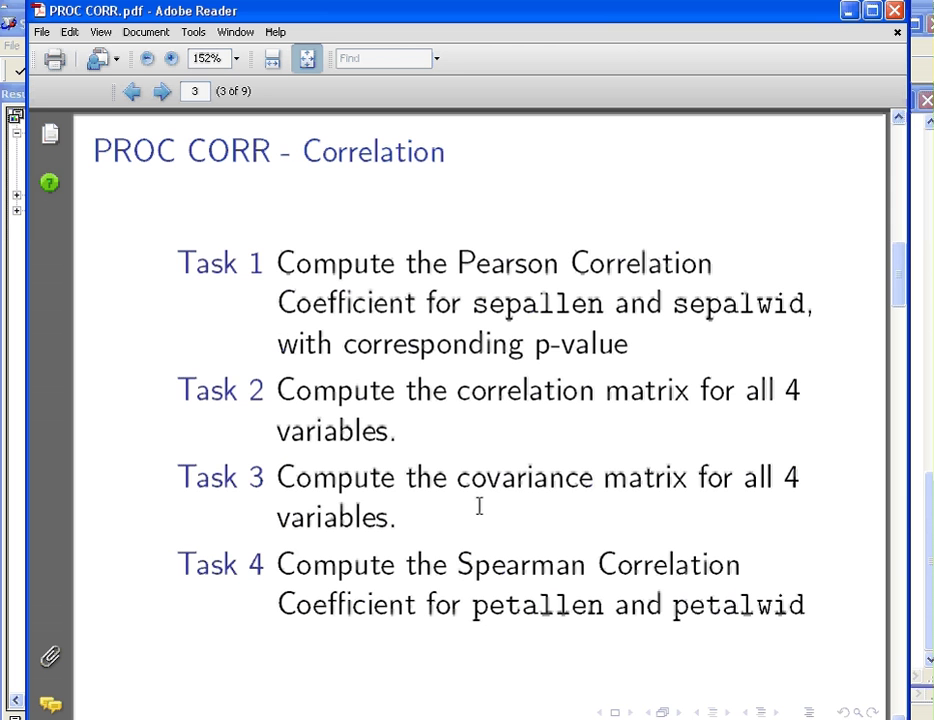
# - Highlight 'covariance matrix' in Task 3 and return to the SAS correlation output
pyautogui.moveTo(462, 479); pyautogui.dragTo(689, 490)
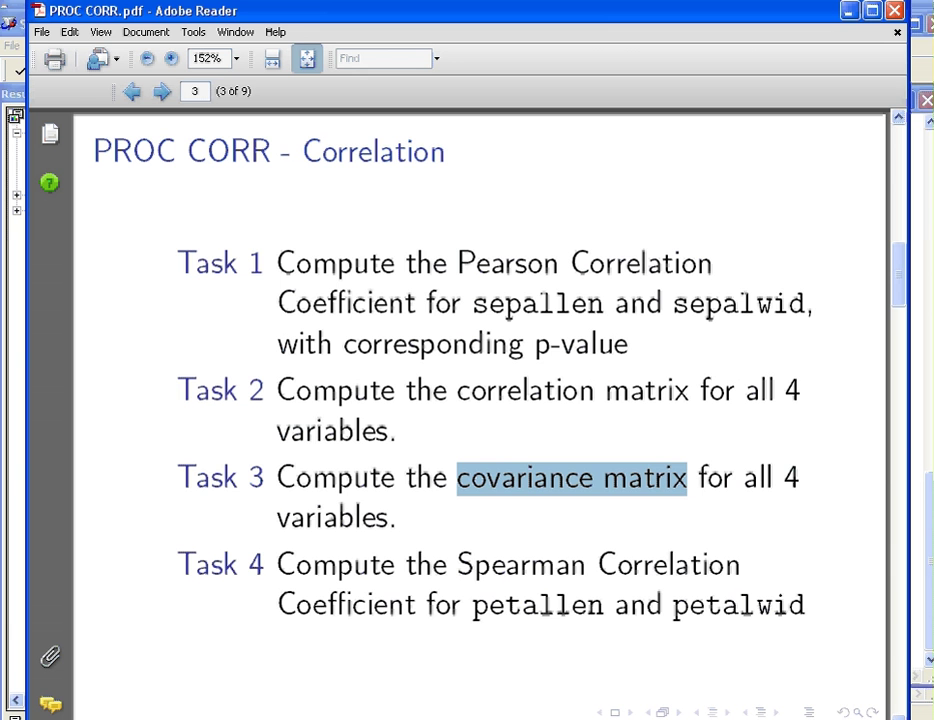
pyautogui.hotkey('alt', 'Tab')
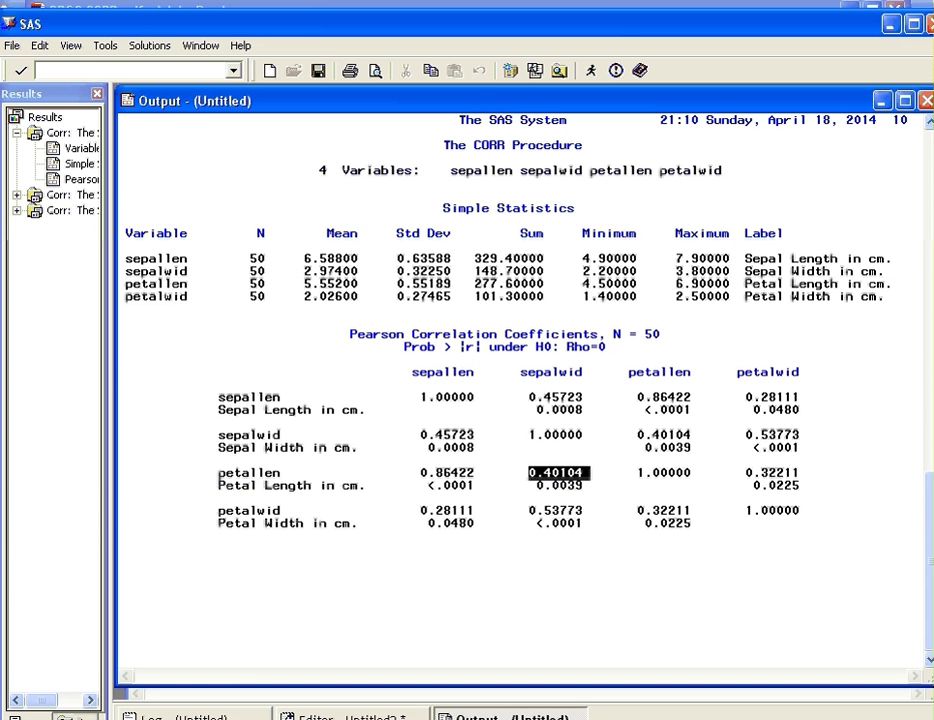
# - Add the cov option to the proc corr data=virginica statement in the editor
pyautogui.click(882, 103)
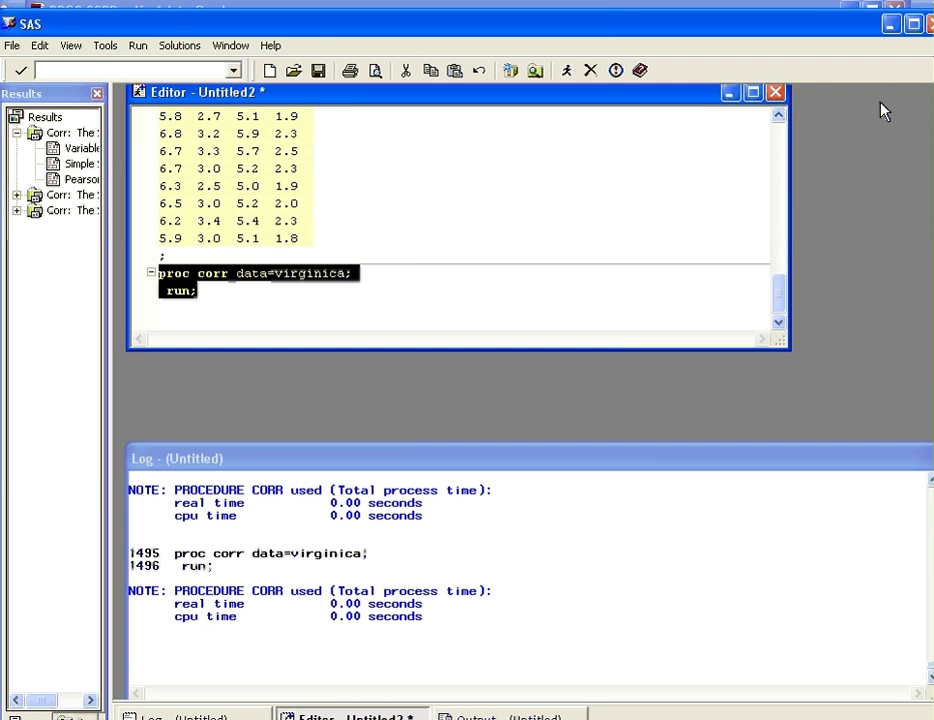
pyautogui.click(443, 309)
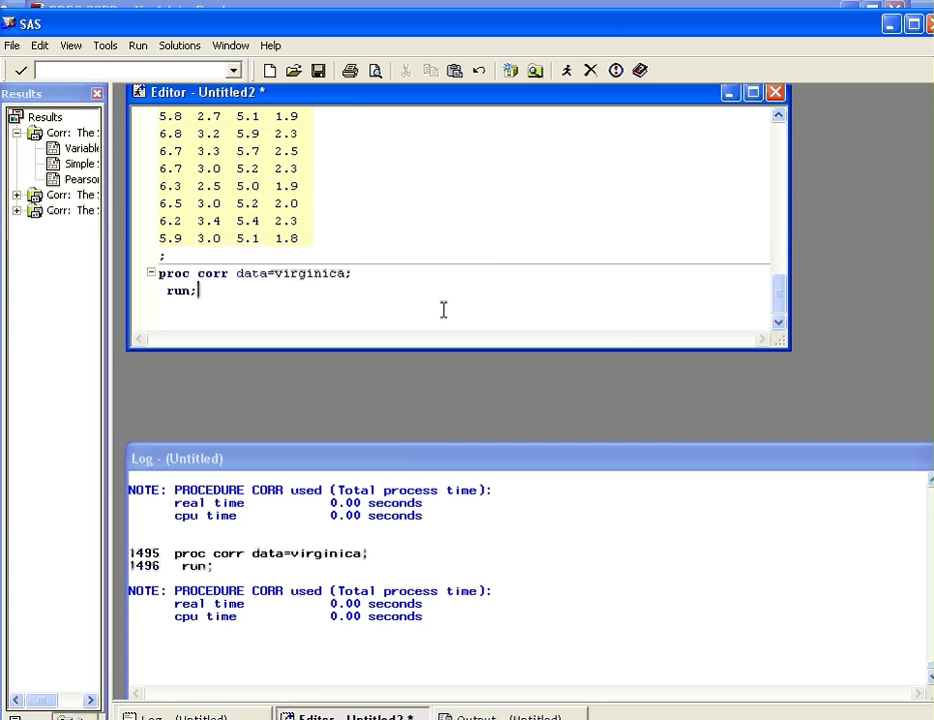
pyautogui.click(384, 273)
pyautogui.write('cov')
# - Highlight proc corr, data=virginica, cov and run in turn, then select and submit the step
pyautogui.moveTo(157, 273); pyautogui.dragTo(236, 273)
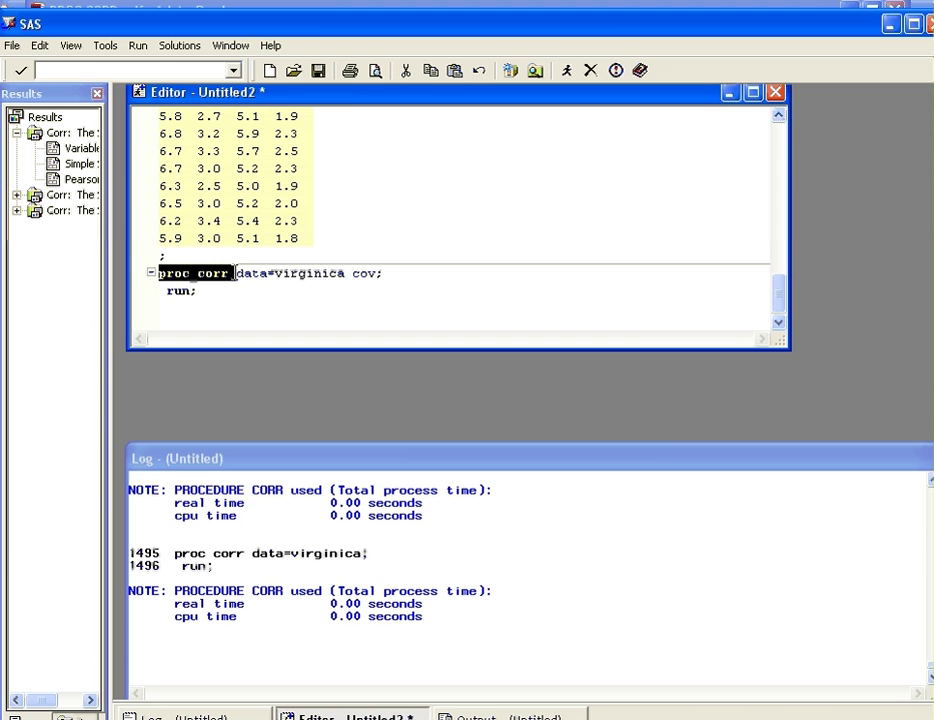
pyautogui.click(243, 287)
pyautogui.moveTo(236, 273); pyautogui.dragTo(345, 273)
pyautogui.click(168, 290)
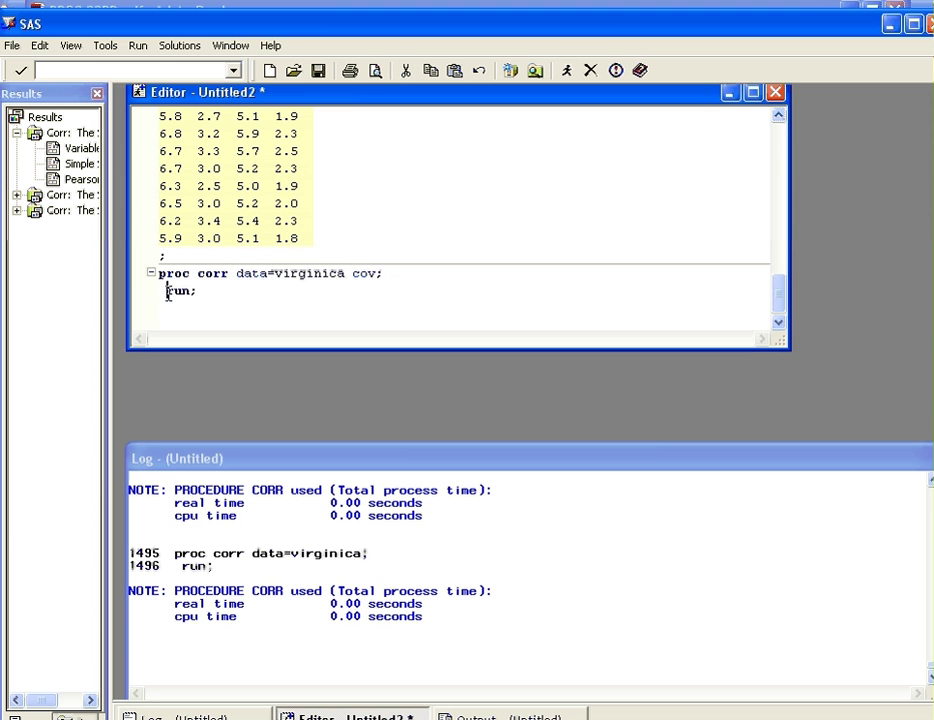
pyautogui.moveTo(168, 290); pyautogui.dragTo(198, 290)
pyautogui.moveTo(354, 273); pyautogui.dragTo(398, 272)
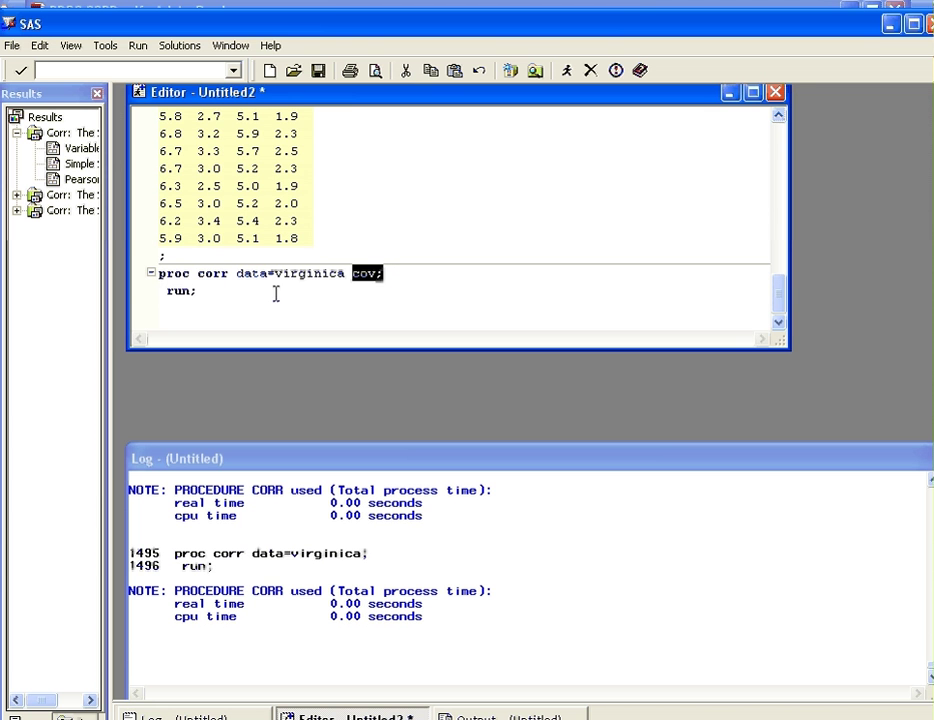
pyautogui.click(240, 302)
pyautogui.moveTo(240, 302); pyautogui.dragTo(152, 273)
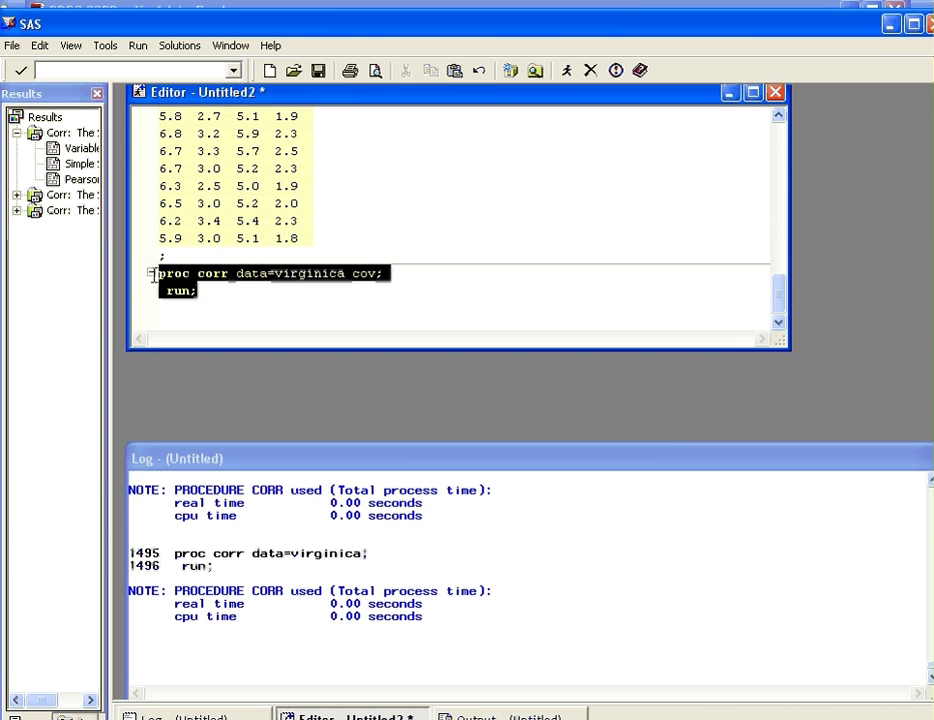
pyautogui.click(567, 74)
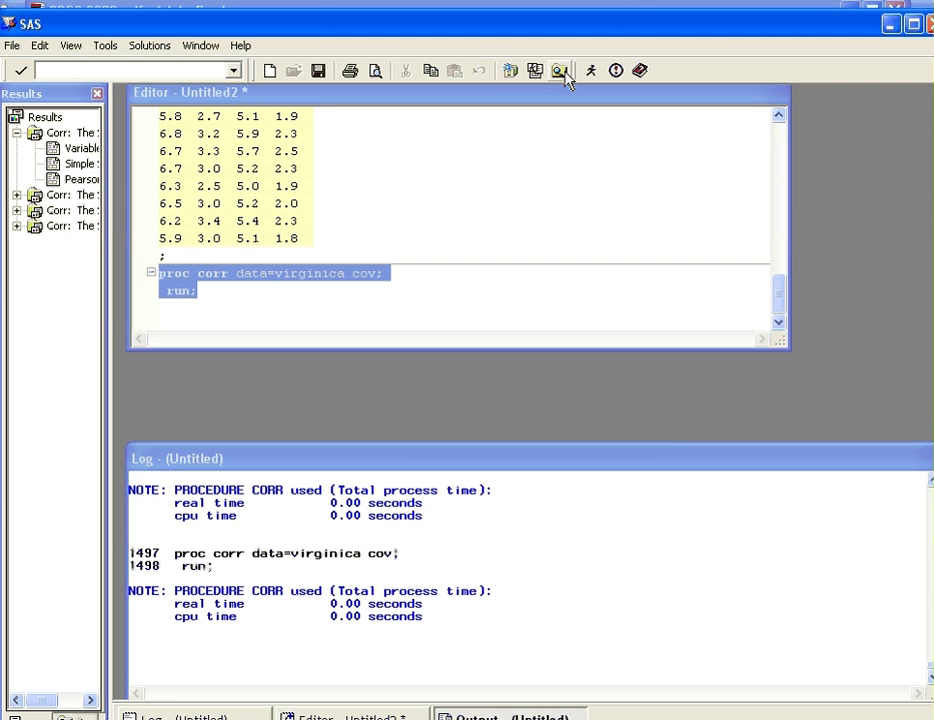
# - Expand the newest Corr result and bring its output to the front
pyautogui.click(80, 228)
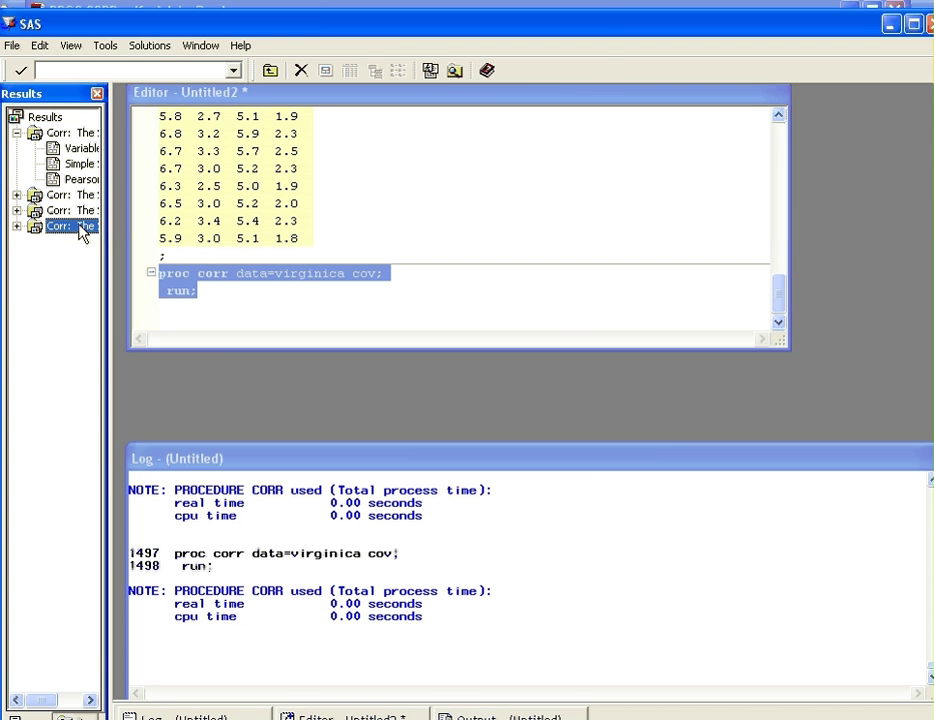
pyautogui.doubleClick(80, 228)
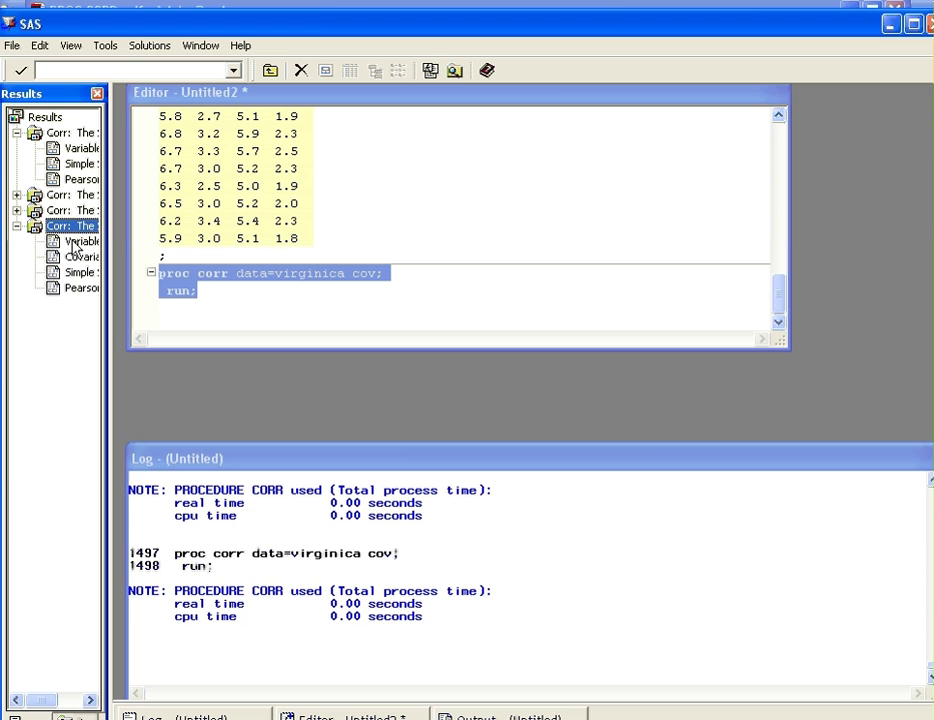
pyautogui.click(74, 243)
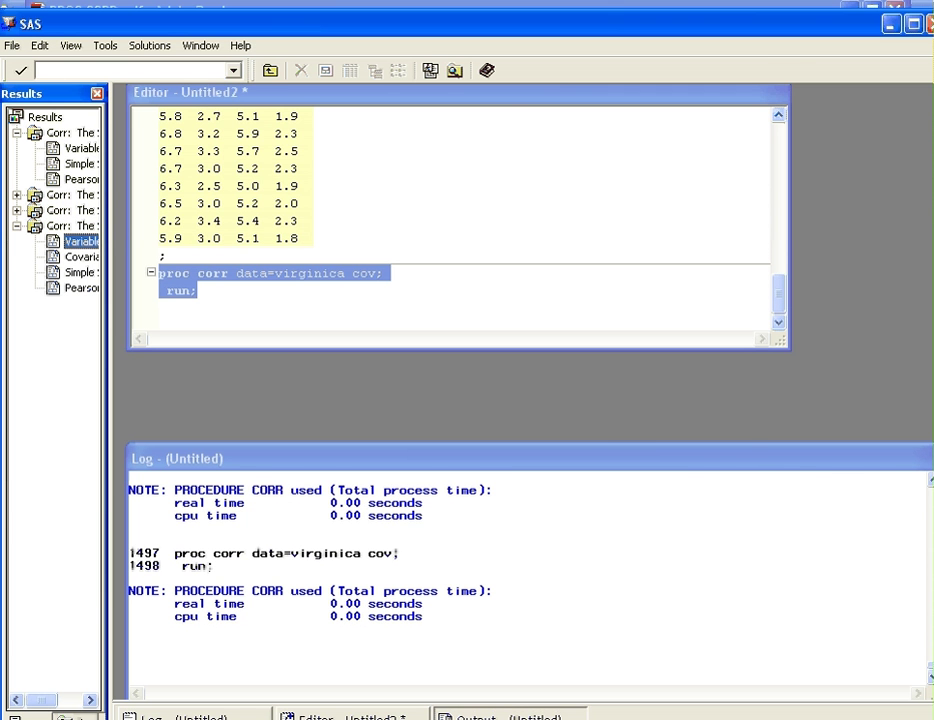
pyautogui.click(460, 710)
pyautogui.click(345, 716)
pyautogui.press('F8')
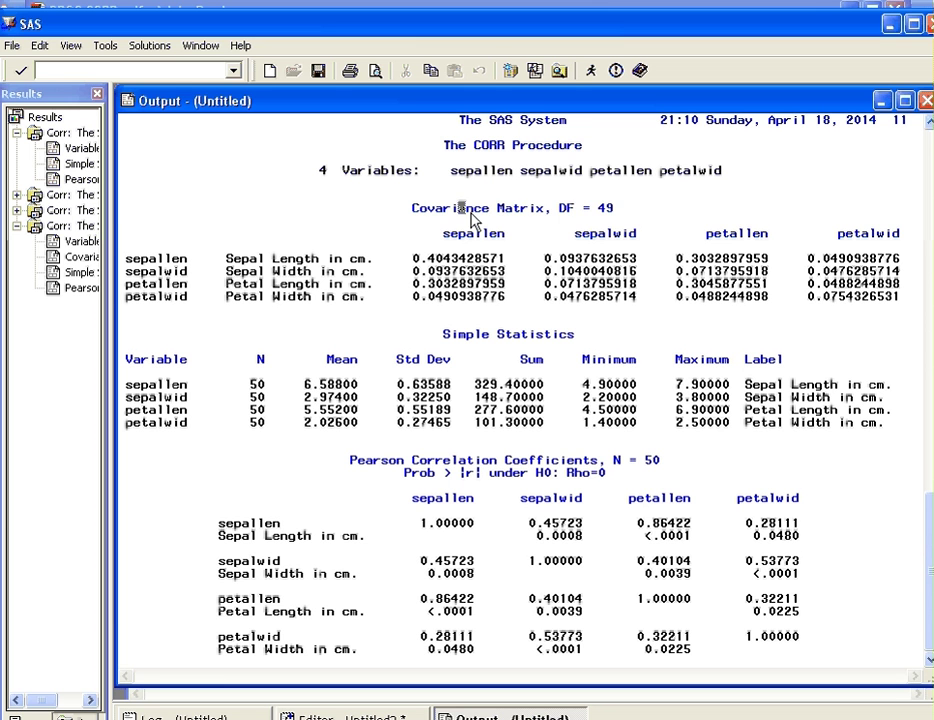
# - Point out the Covariance Matrix heading and the values 0.4043428571, 0.3032897959 and 0.1040040816
pyautogui.moveTo(457, 210); pyautogui.dragTo(607, 203)
pyautogui.click(609, 206)
pyautogui.doubleClick(415, 262)
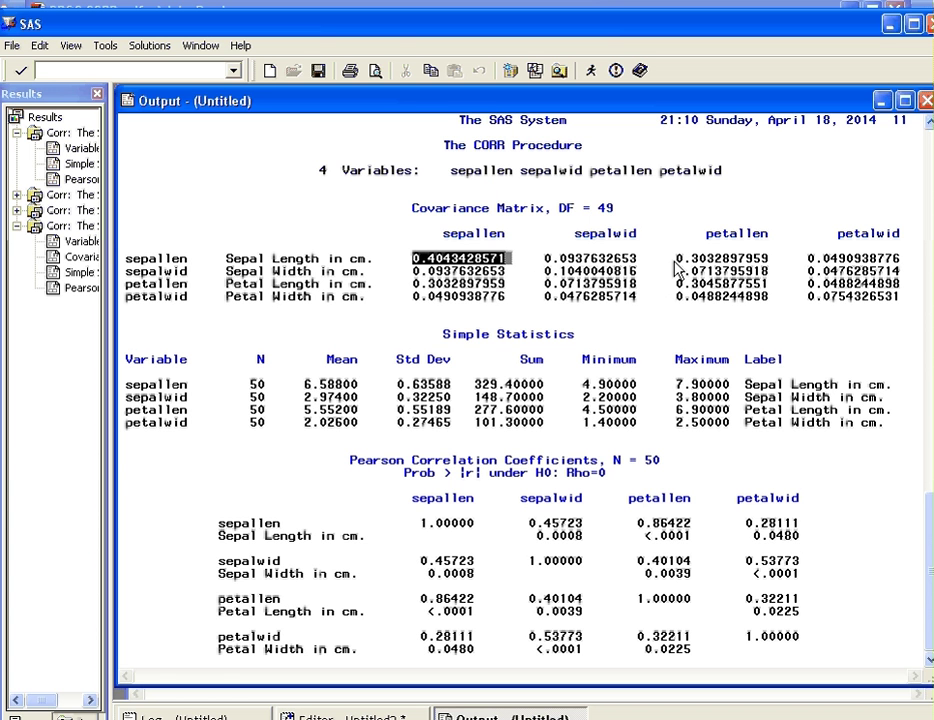
pyautogui.click(672, 260)
pyautogui.moveTo(675, 262); pyautogui.dragTo(776, 266)
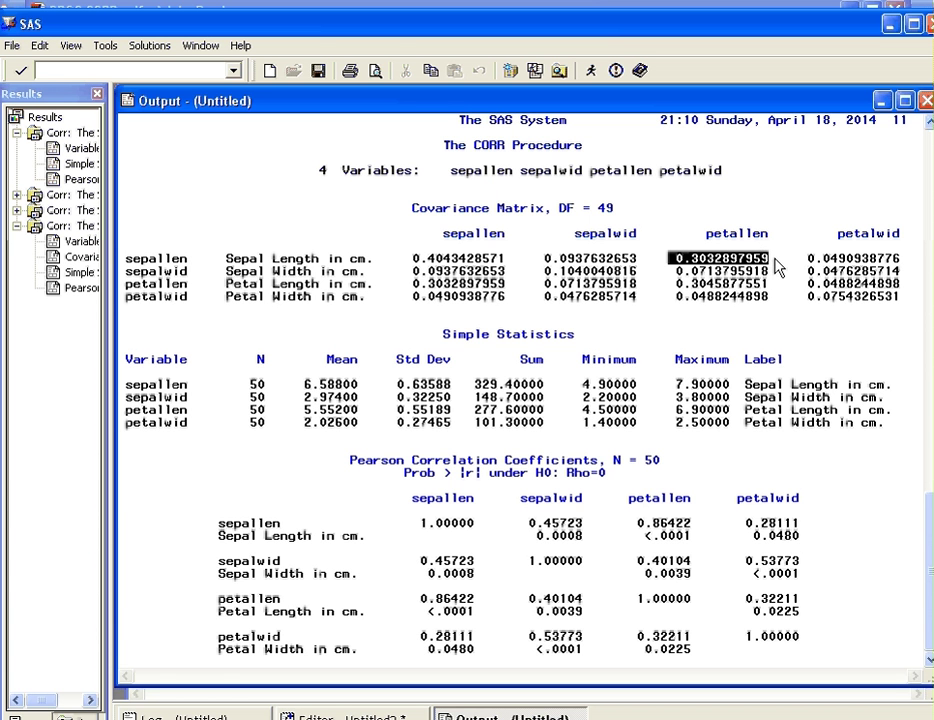
pyautogui.click(547, 285)
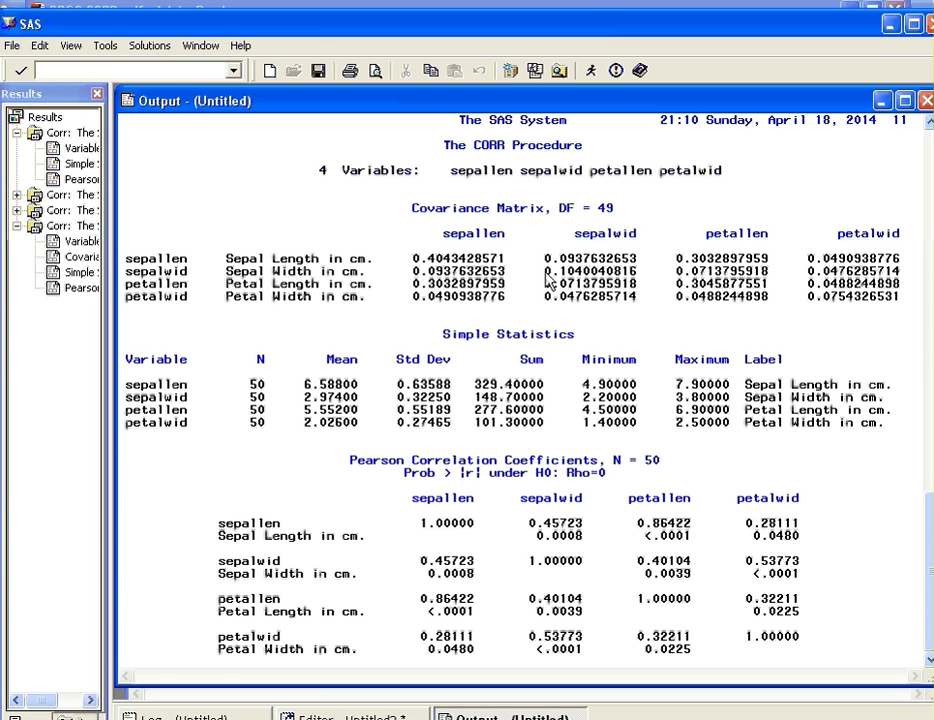
pyautogui.moveTo(545, 272); pyautogui.dragTo(659, 286)
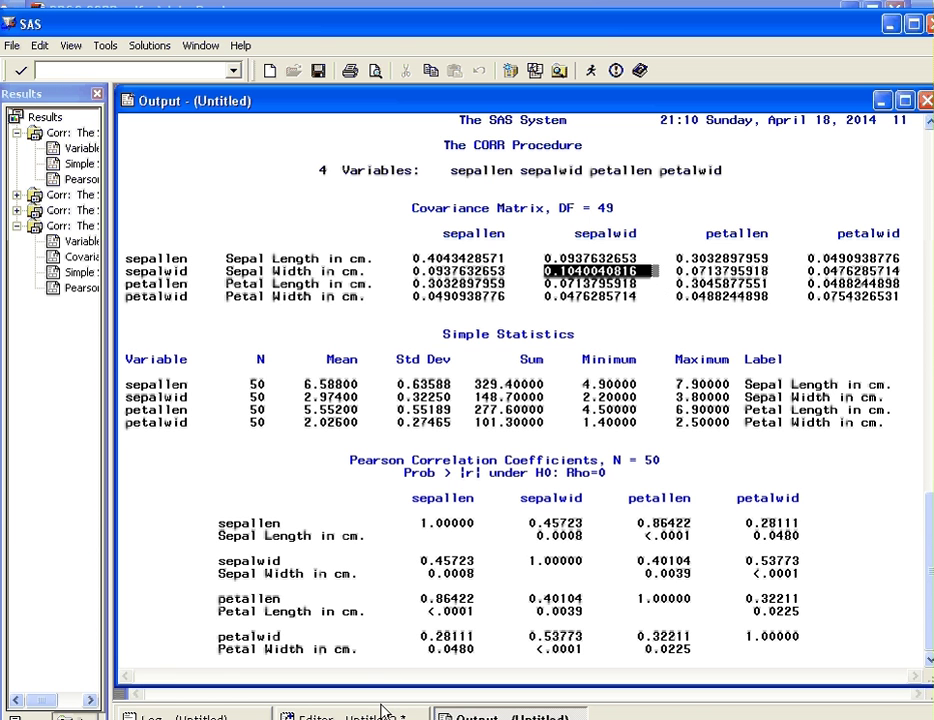
# - Read Task 4 on page 3 of the PROC CORR task PDF, then return to SAS
pyautogui.hotkey('alt', 'Tab')
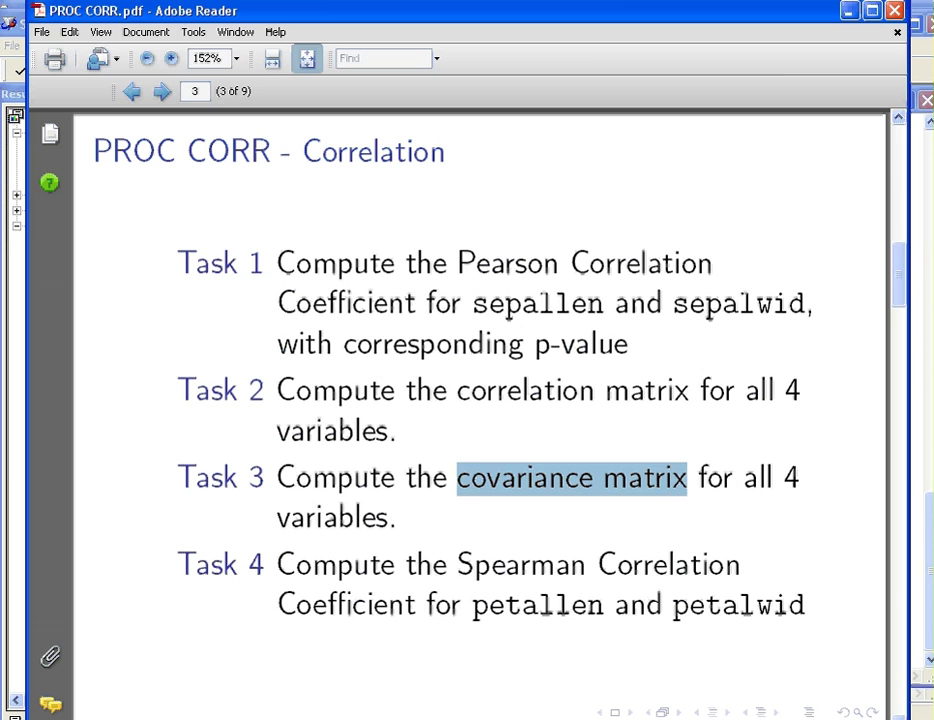
pyautogui.click(506, 567)
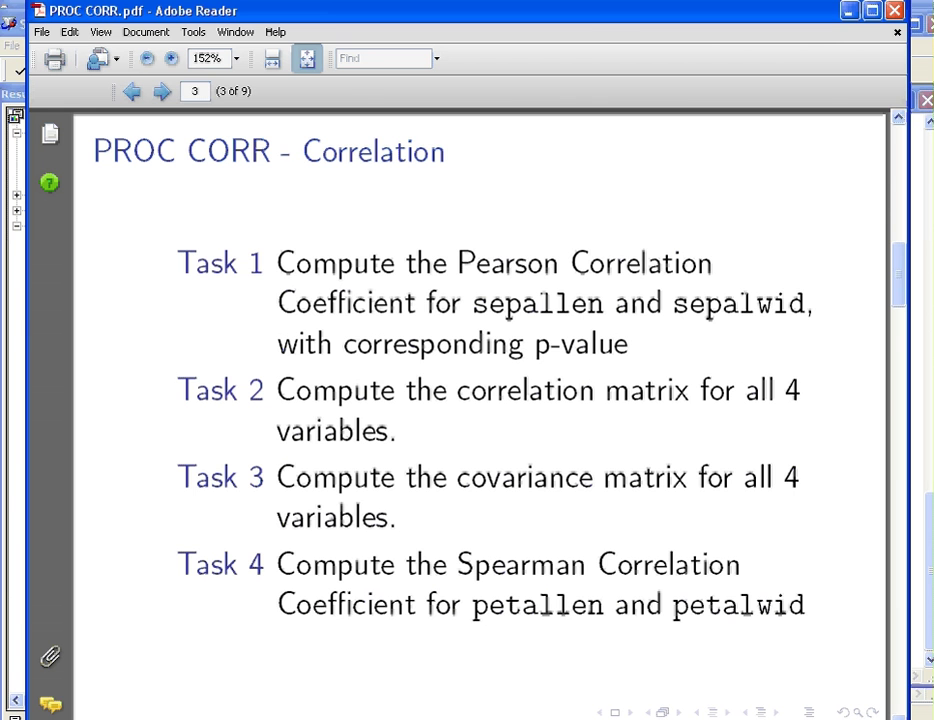
pyautogui.hotkey('alt', 'Tab')
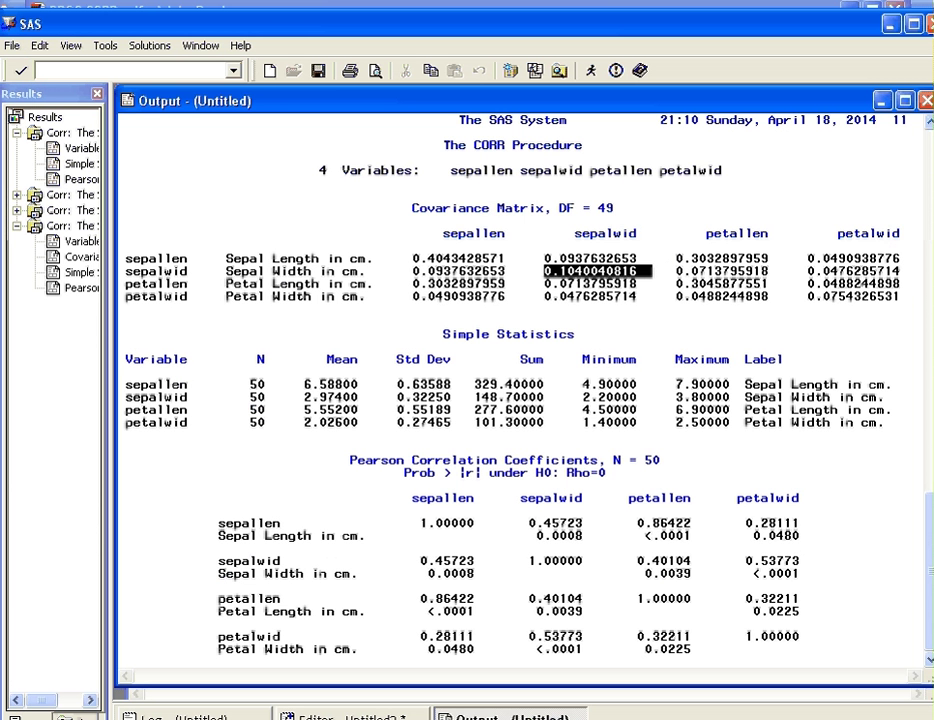
# - Add a 'var petallen petalwid;' line after the PROC CORR statement
pyautogui.click(383, 714)
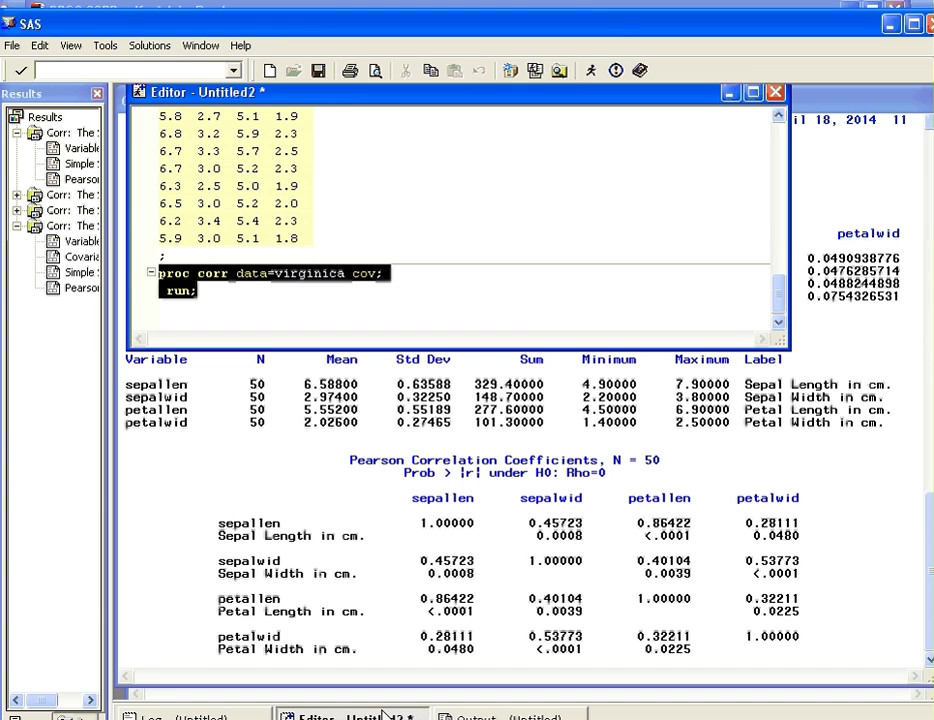
pyautogui.click(331, 308)
pyautogui.click(395, 276)
pyautogui.press('Return')
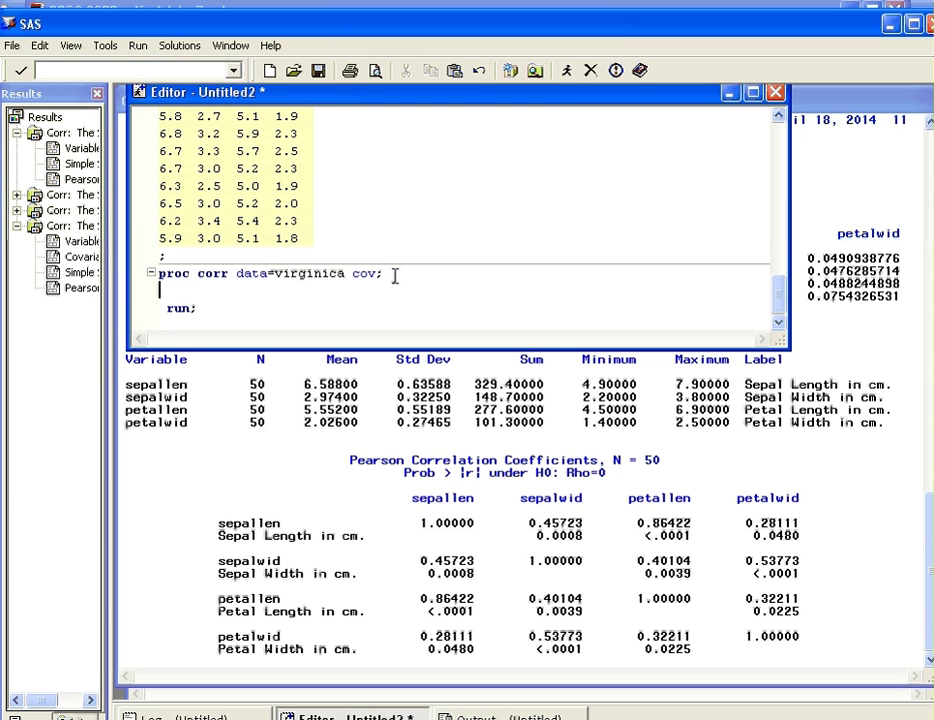
pyautogui.write('var pet')
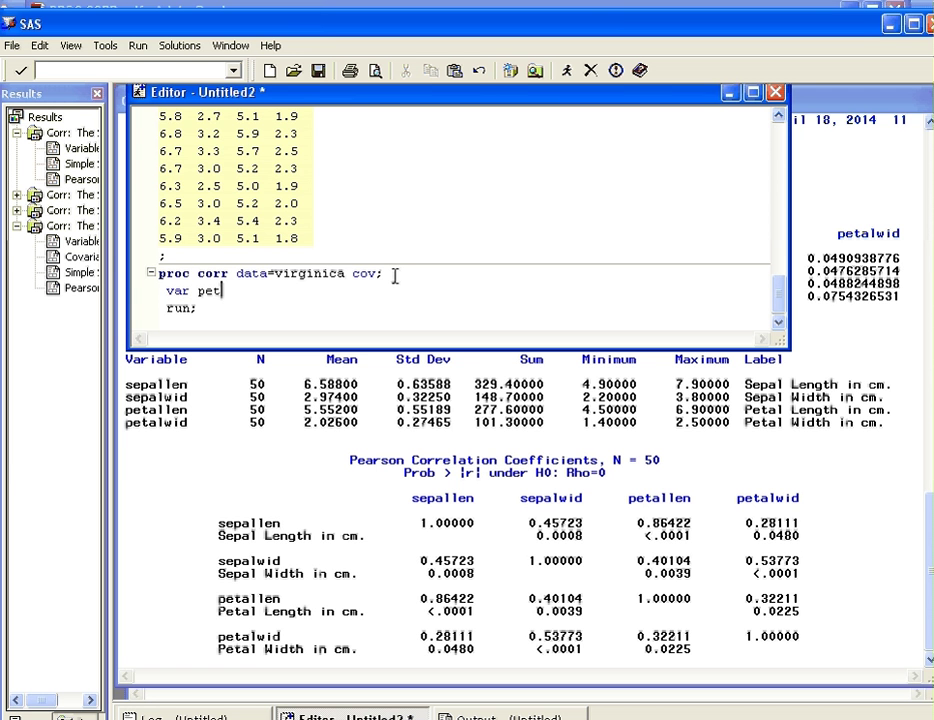
pyautogui.write('allen petalwid;')
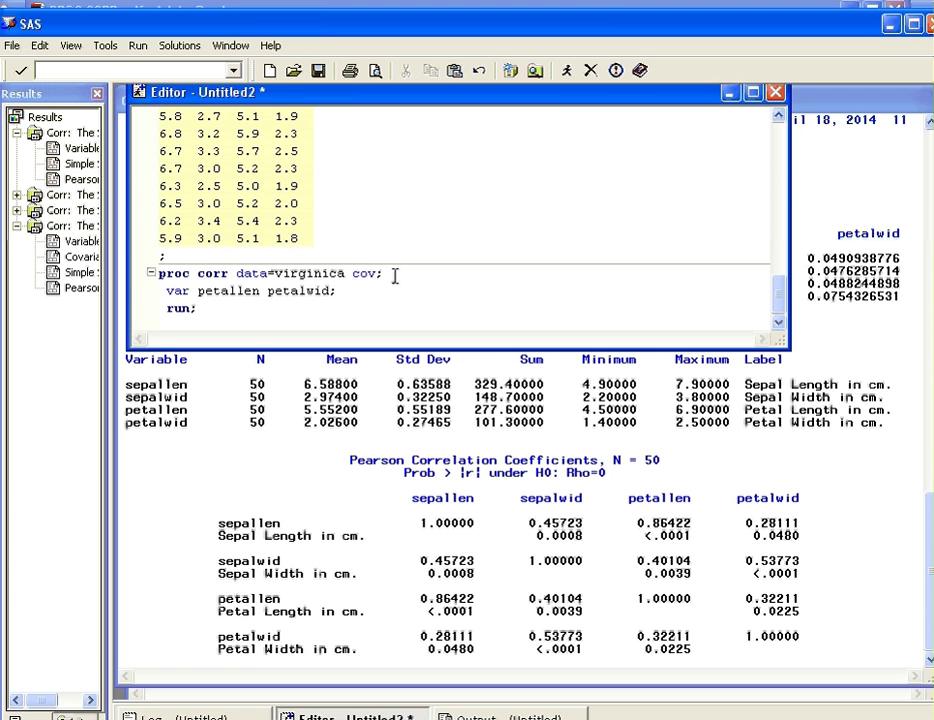
# - Replace the cov option with spearman and select the whole PROC CORR step
pyautogui.moveTo(385, 273); pyautogui.dragTo(352, 273)
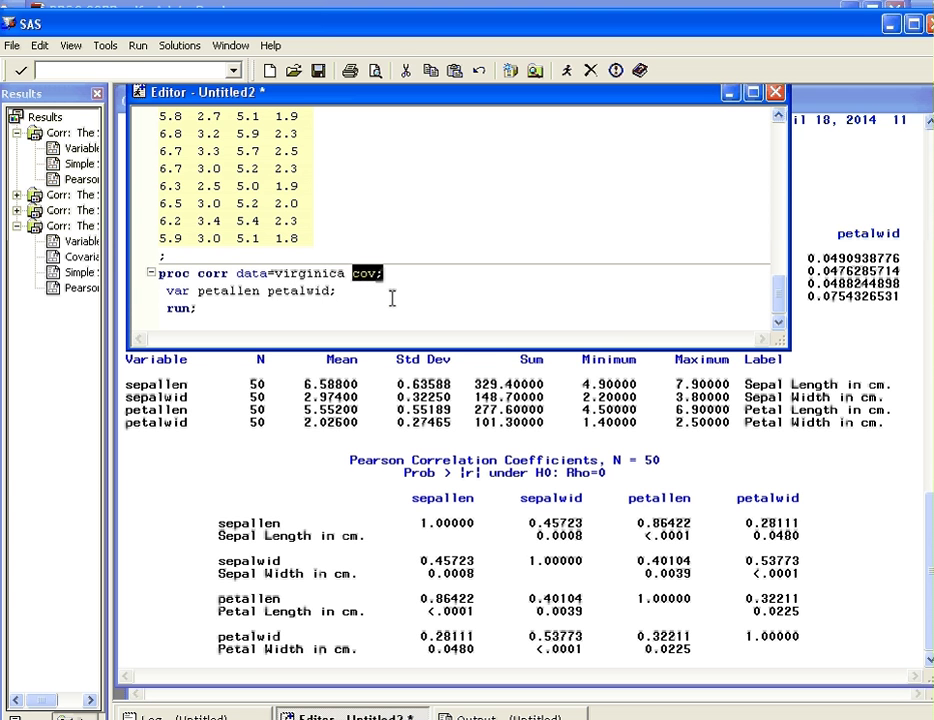
pyautogui.press('Delete')
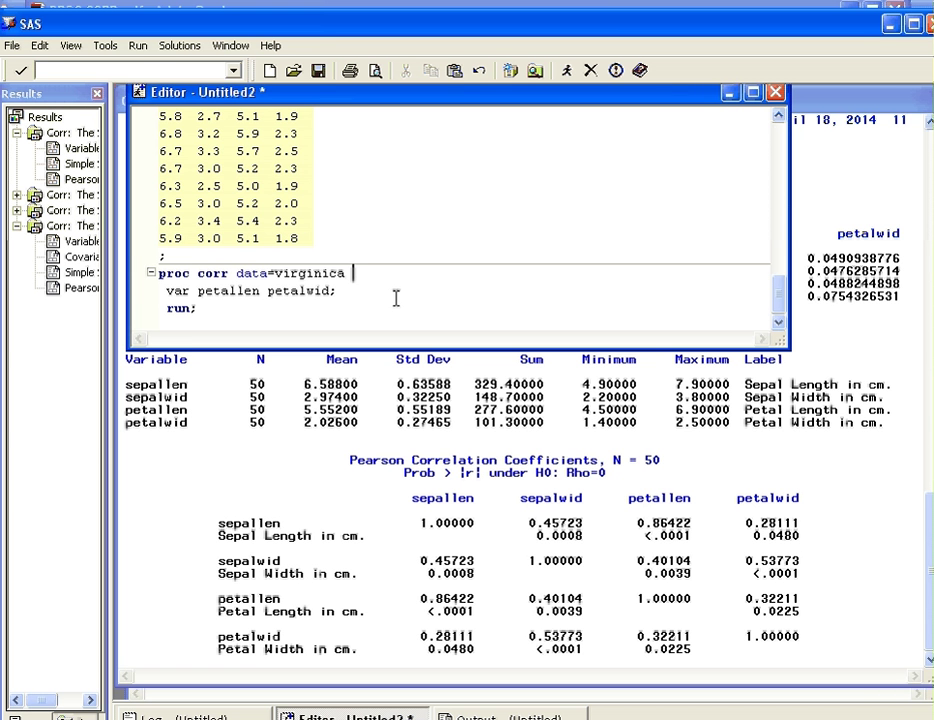
pyautogui.write('spearman;')
pyautogui.moveTo(248, 313); pyautogui.dragTo(154, 272)
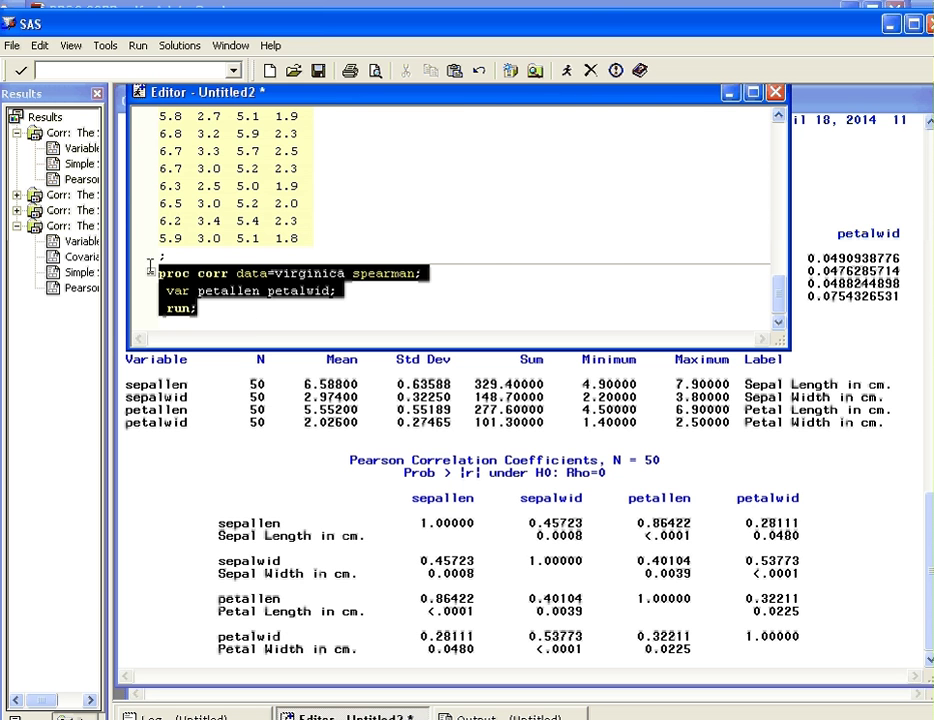
# - Submit the Spearman PROC CORR step for petallen and petalwid
pyautogui.click(566, 71)
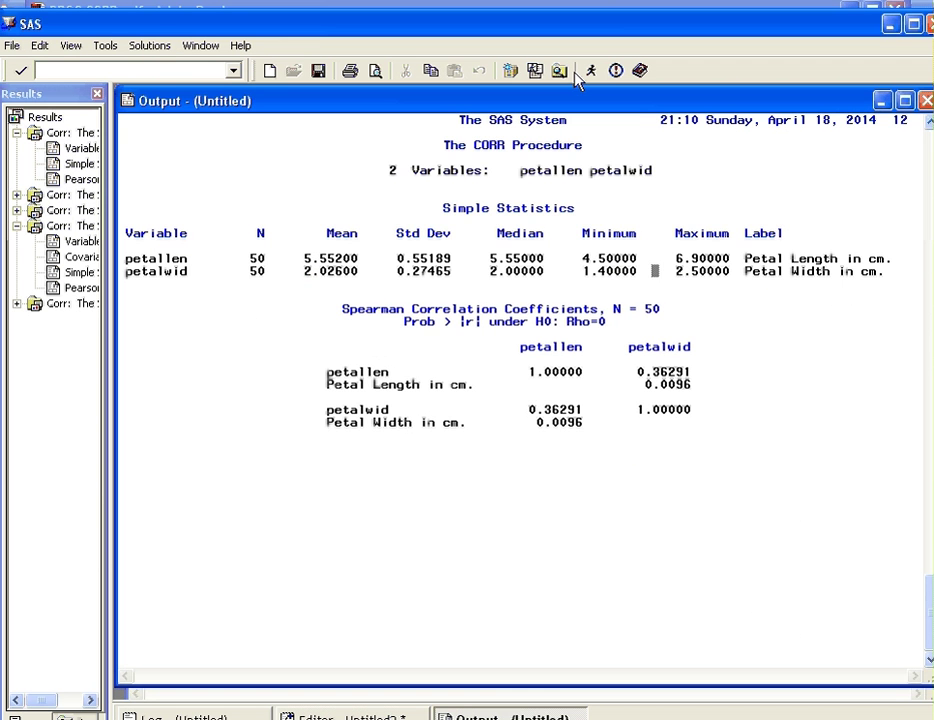